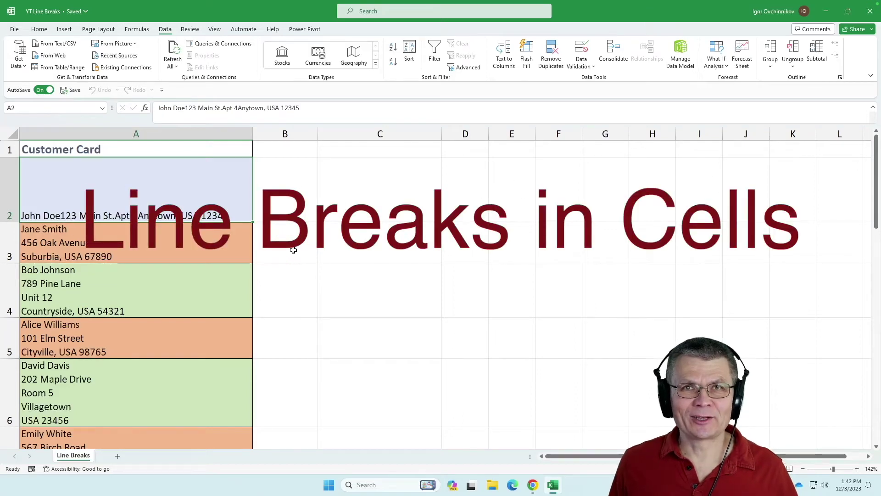
# Compare with Jane Smith's multi-line card in A3, then start editing John Doe's card in A2.
pyautogui.click(303, 249)
pyautogui.click(202, 219)
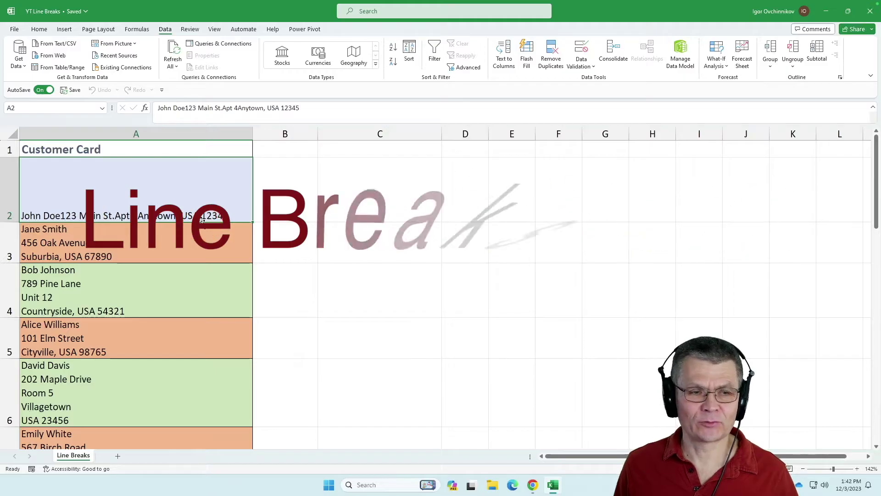
pyautogui.click(106, 242)
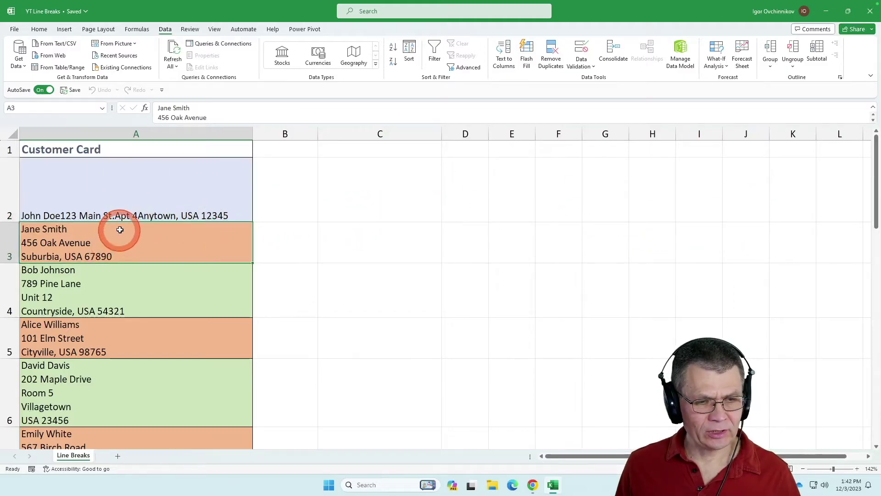
pyautogui.click(80, 214)
pyautogui.doubleClick(64, 216)
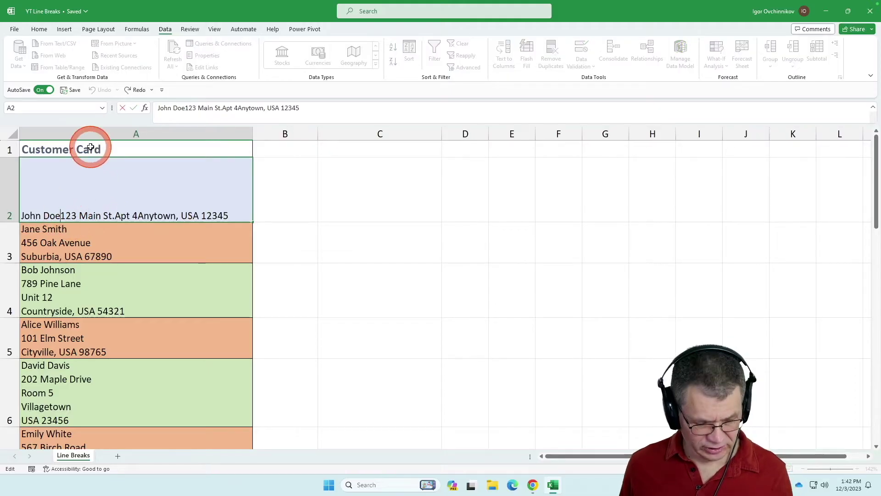
# Break A2 into four lines: John Doe, 123 Main St., Apt 4, Anytown, USA 12345.
pyautogui.hotkey('alt', 'Return')
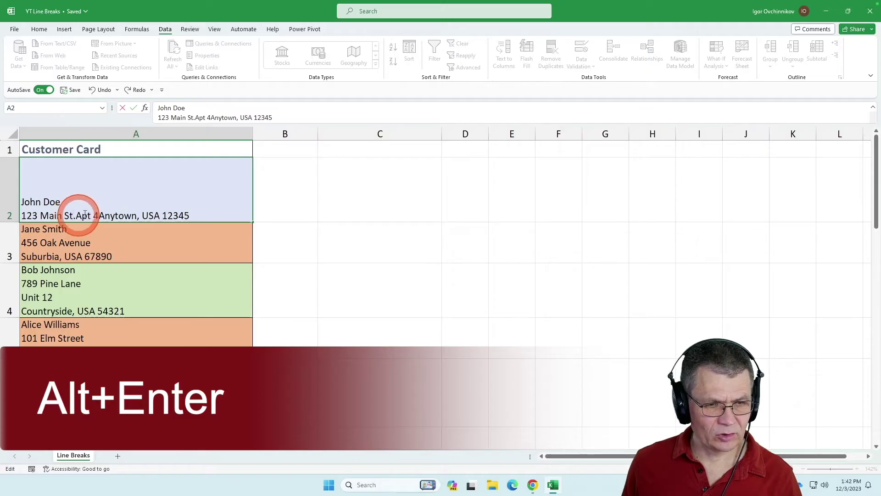
pyautogui.hotkey('alt', 'Return')
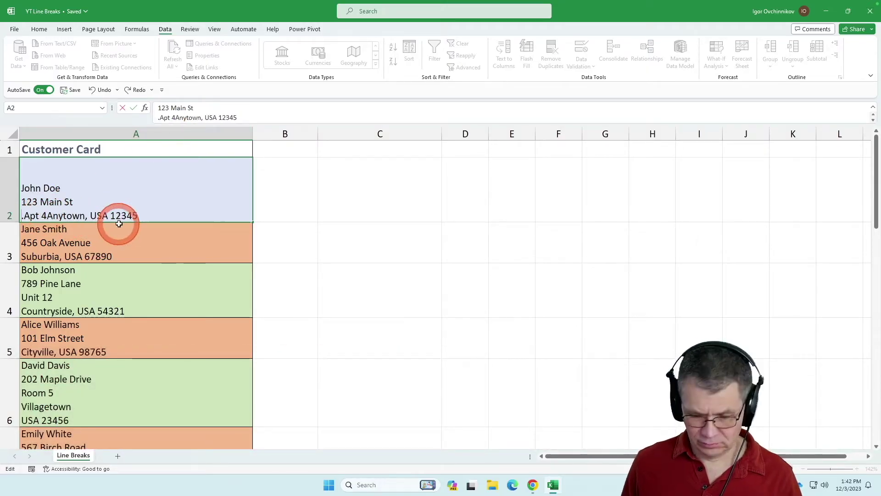
pyautogui.press('BackSpace')
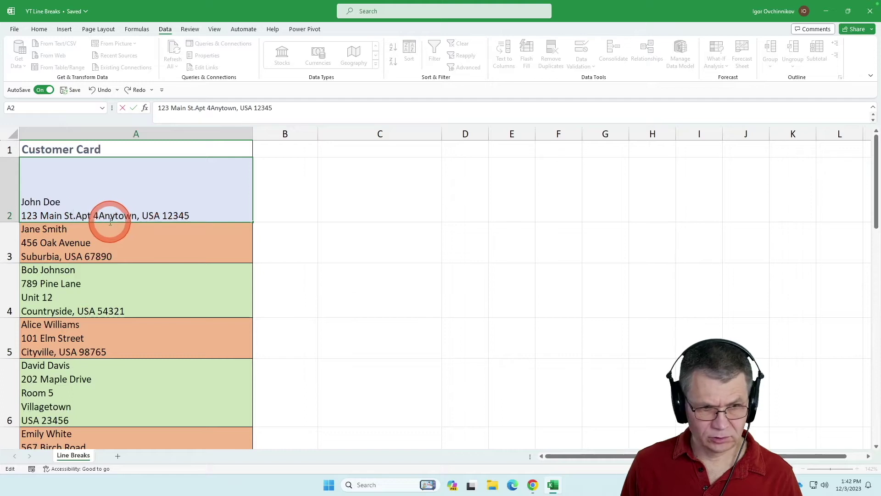
pyautogui.click(78, 215)
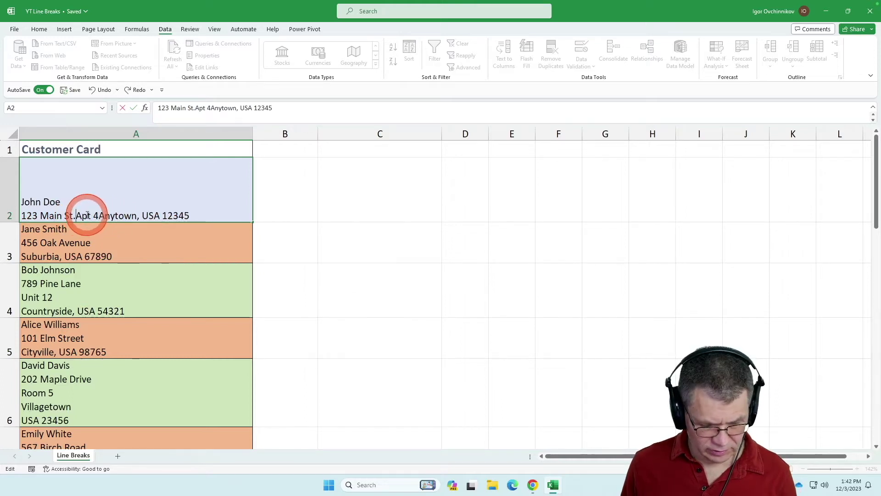
pyautogui.hotkey('alt', 'Return')
pyautogui.click(42, 215)
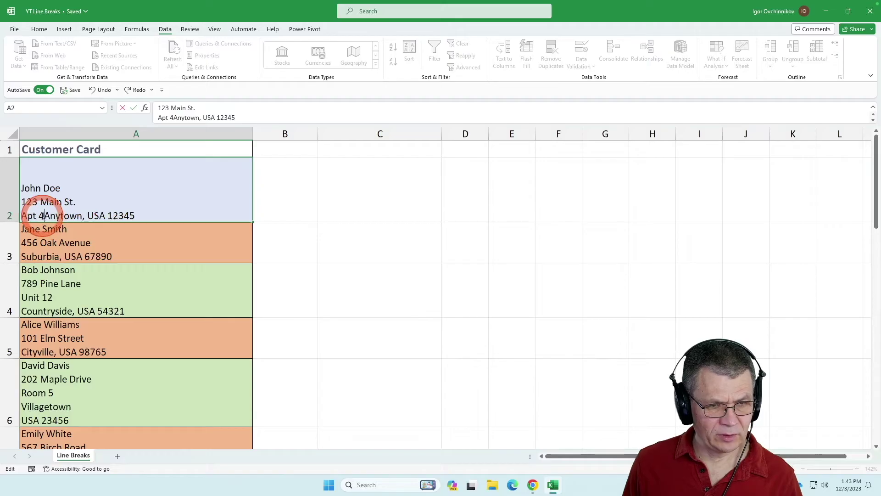
pyautogui.hotkey('alt', 'Return')
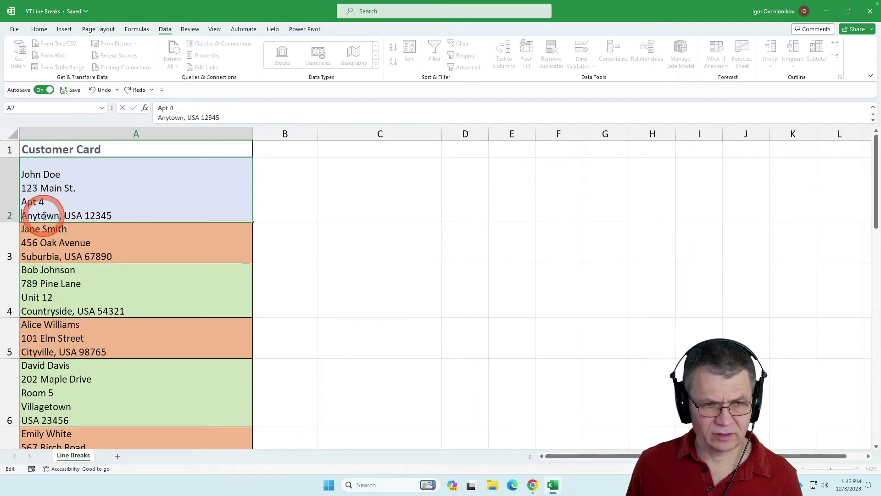
pyautogui.press('Return')
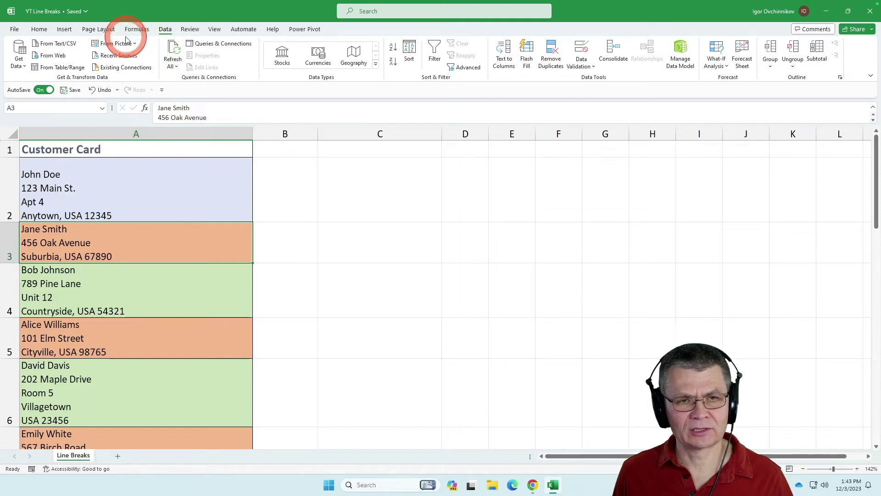
# Show the Home ribbon's text alignment and formatting tools for the cards.
pyautogui.click(39, 29)
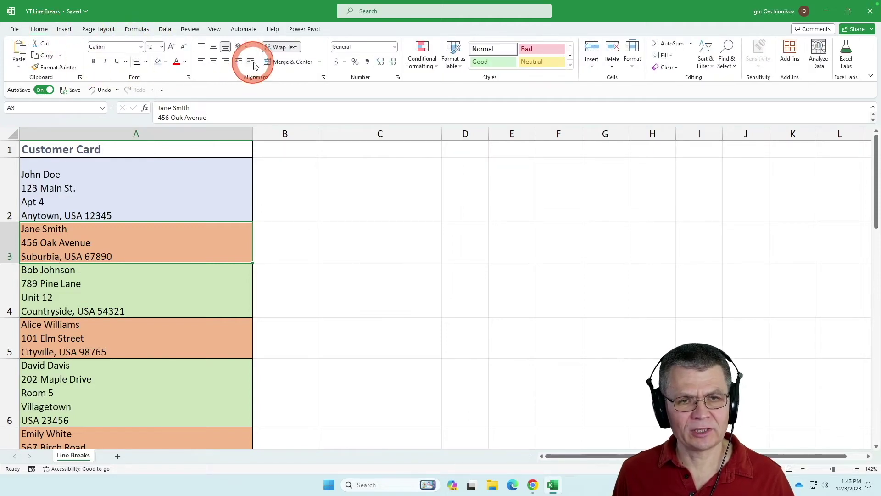
pyautogui.click(286, 48)
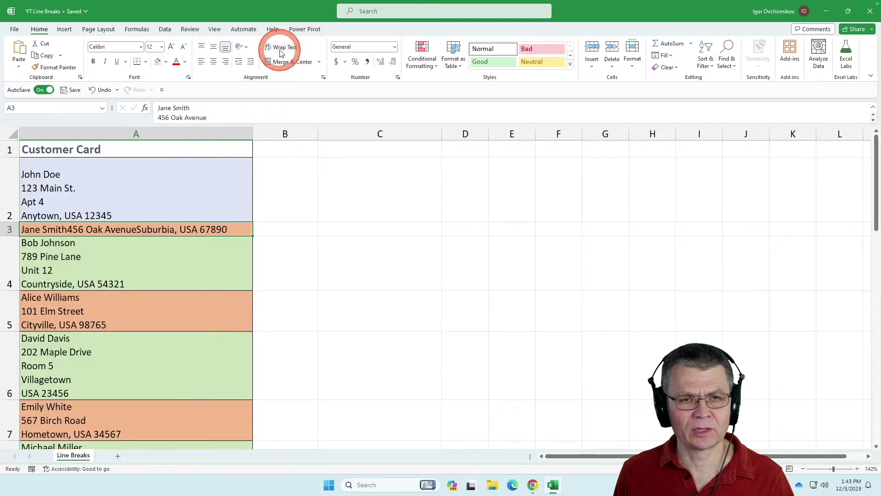
pyautogui.click(281, 47)
pyautogui.click(150, 134)
pyautogui.click(281, 48)
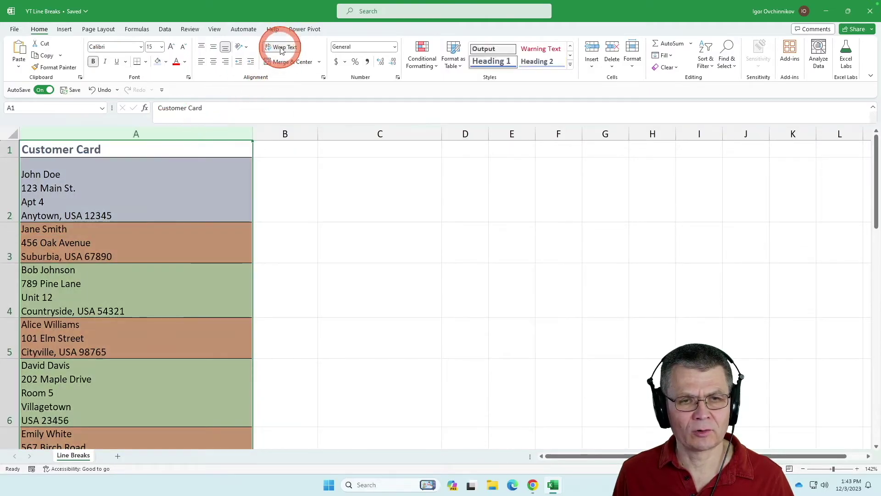
pyautogui.click(281, 47)
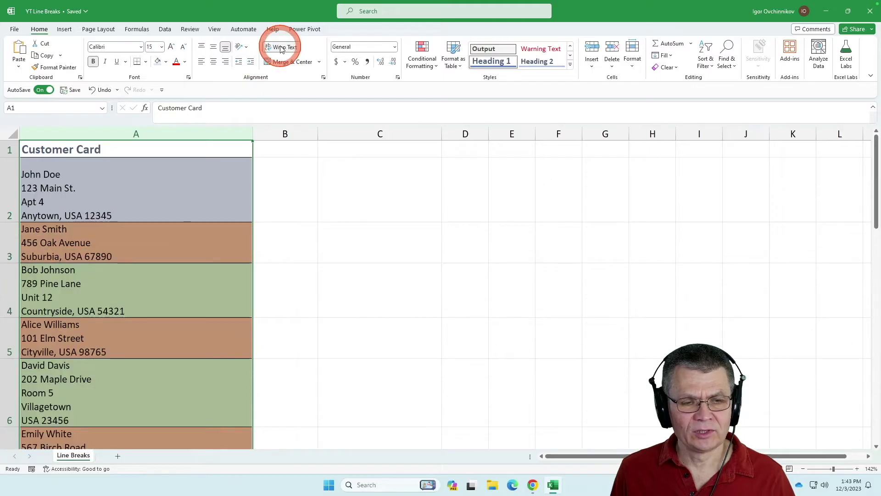
pyautogui.click(281, 131)
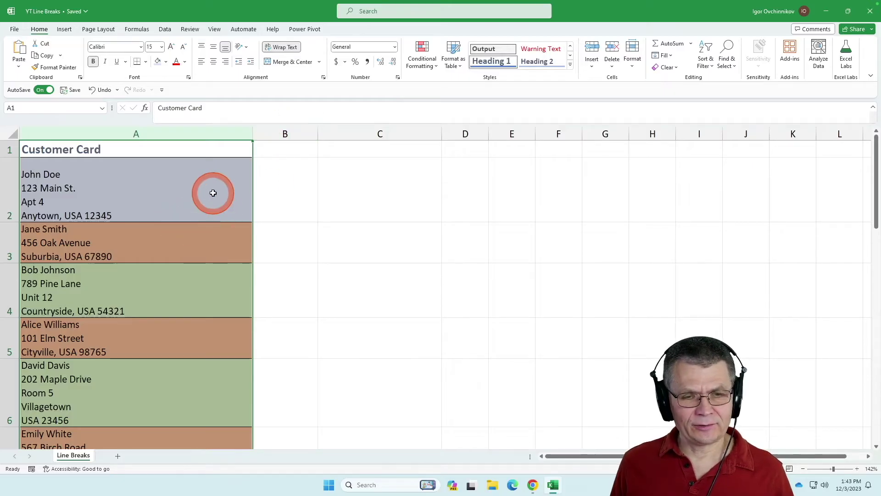
pyautogui.click(248, 201)
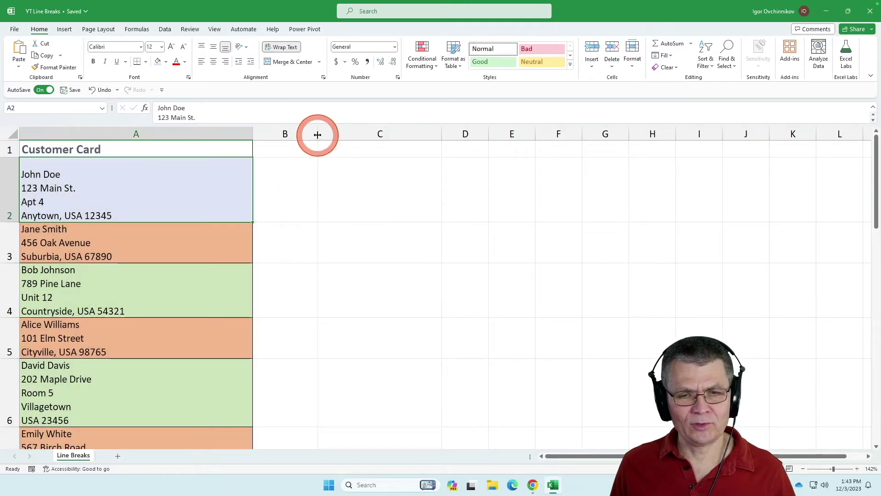
# Narrow column B to a width of 10.13 and select cell C2.
pyautogui.moveTo(317, 134); pyautogui.dragTo(308, 134)
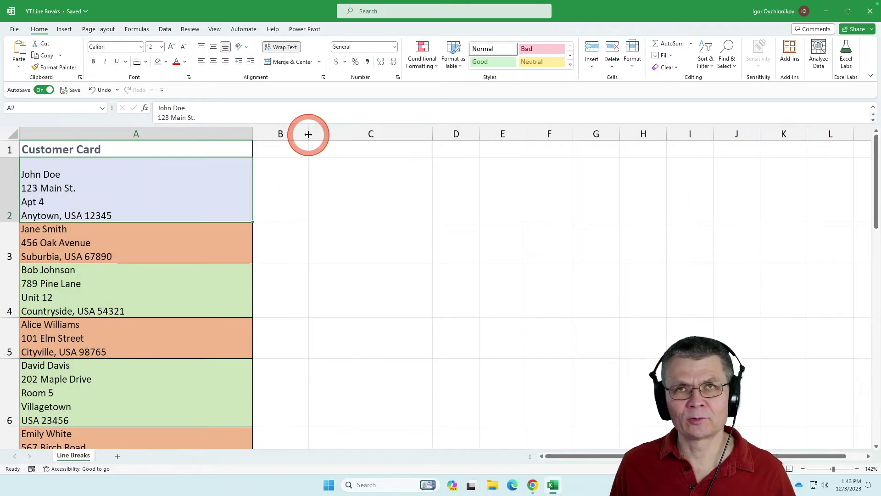
pyautogui.click(347, 186)
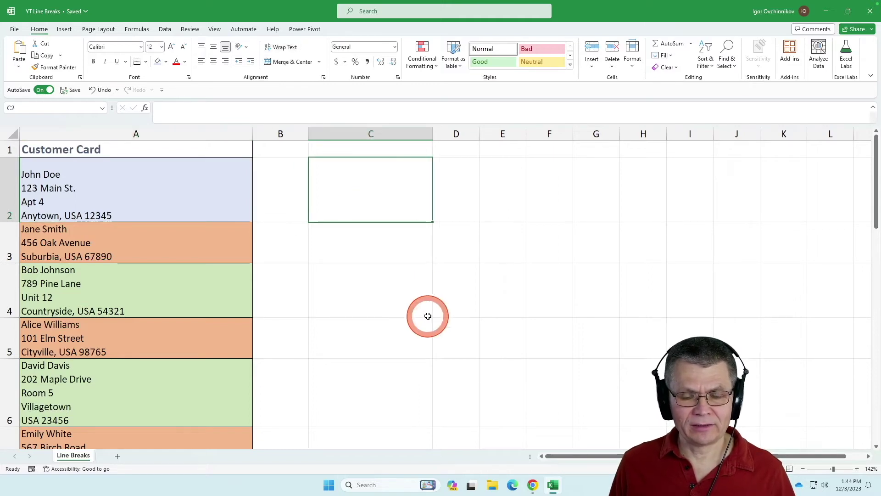
# Enter =TEXTSPLIT(A2,",") in C2 so A2's card spills across C2:D2 at the comma.
pyautogui.write('=')
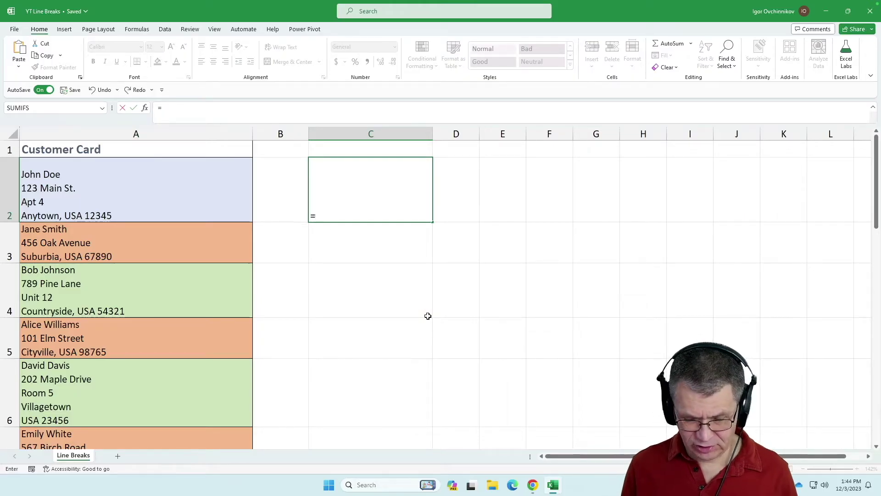
pyautogui.write('te')
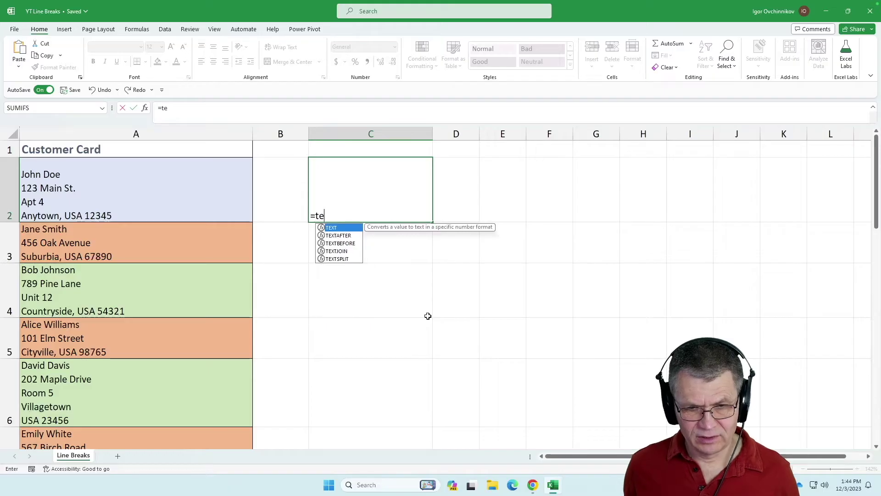
pyautogui.press('Down')
pyautogui.press('Down')
pyautogui.press('Down')
pyautogui.press('Down')
pyautogui.press('Tab')
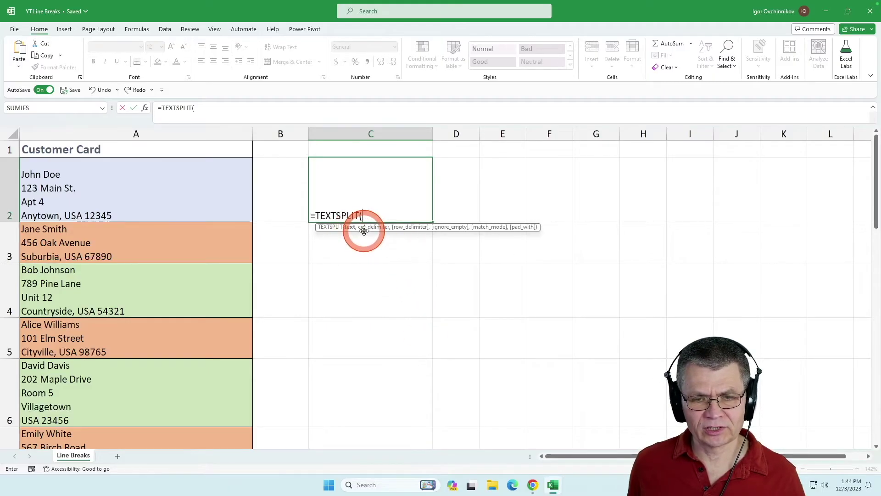
pyautogui.moveTo(363, 231); pyautogui.dragTo(299, 152)
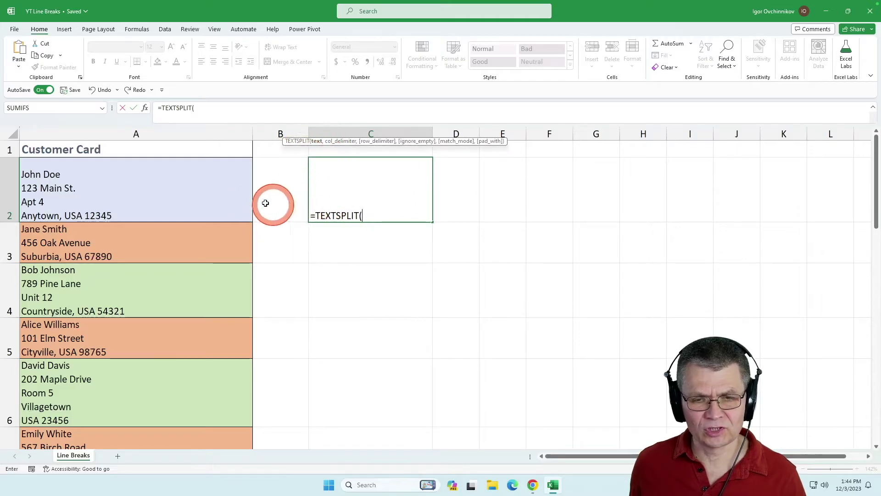
pyautogui.click(195, 197)
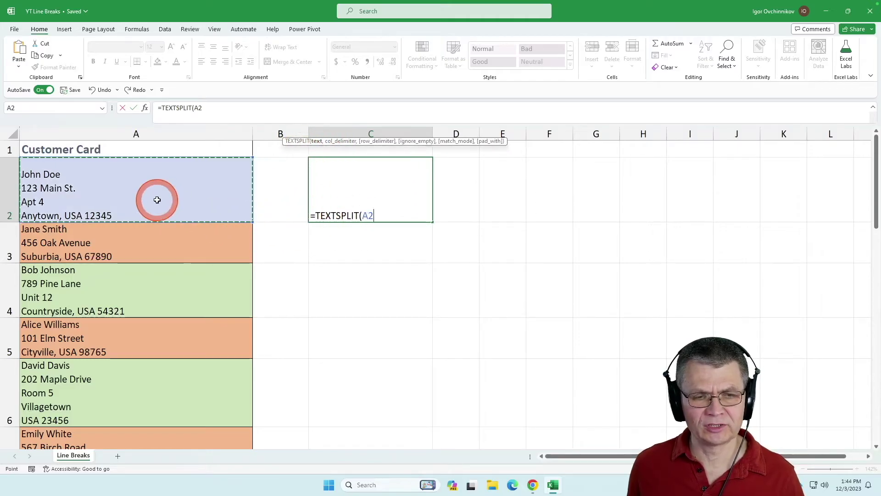
pyautogui.write(',",')
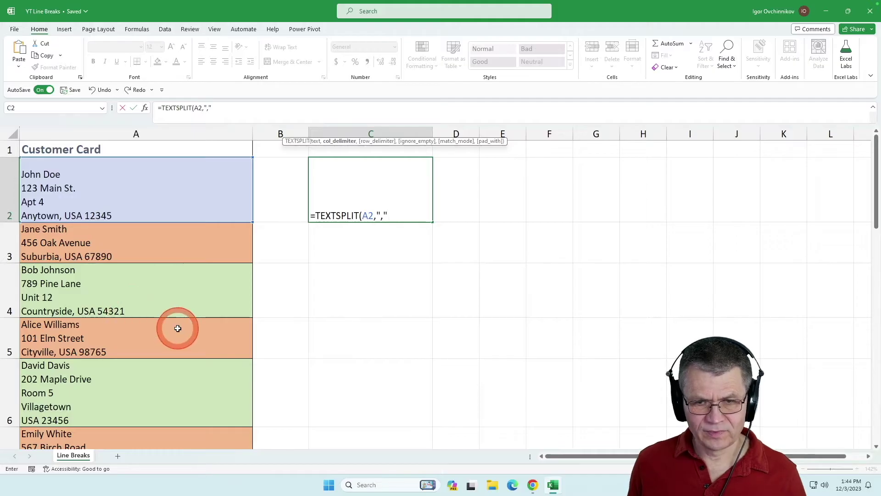
pyautogui.write(',')
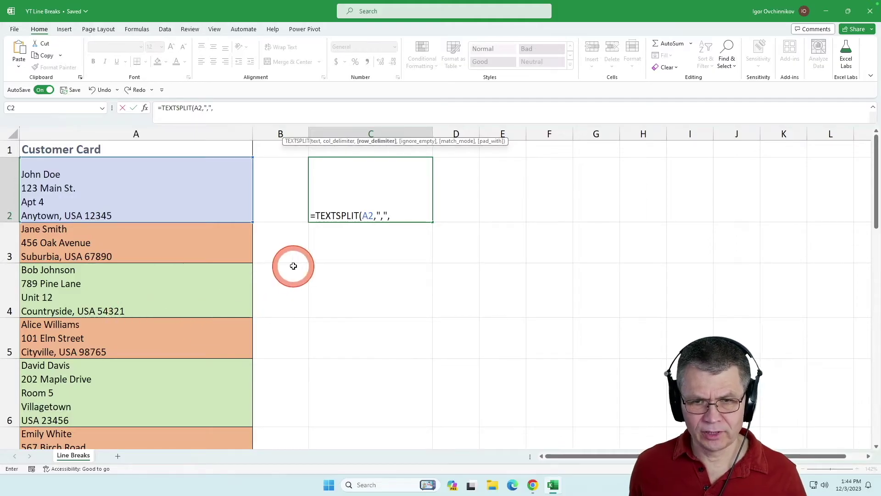
pyautogui.press('BackSpace')
pyautogui.hotkey('ctrl', 'Return')
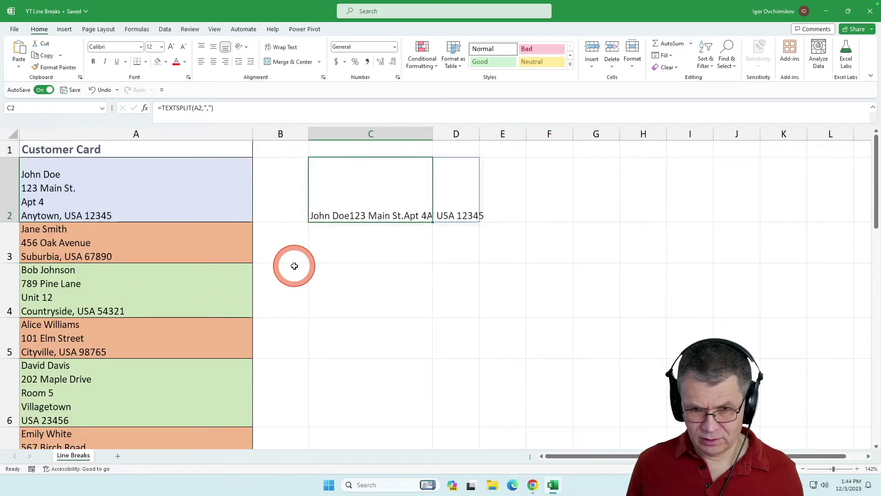
# Widen column D and replace C2's comma delimiter with CHAR(10): =TEXTSPLIT(A2,CHAR(10)).
pyautogui.moveTo(476, 133); pyautogui.dragTo(515, 132)
pyautogui.click(406, 189)
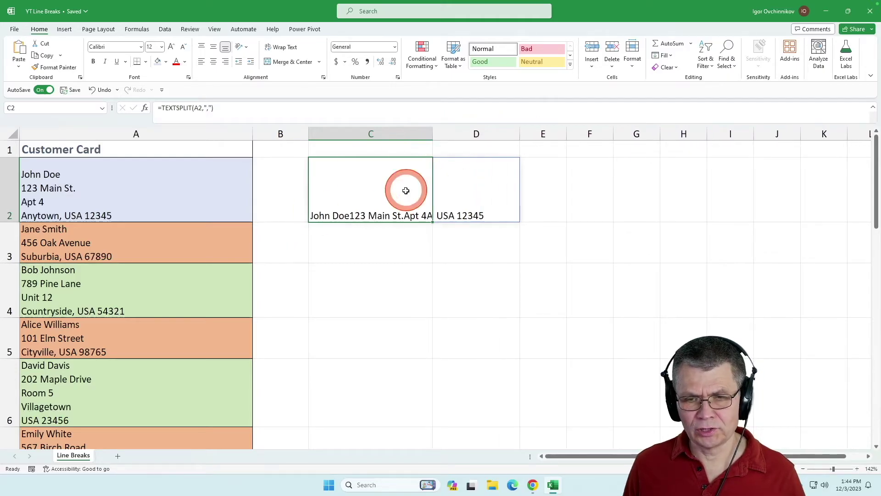
pyautogui.doubleClick(375, 206)
pyautogui.click(385, 214)
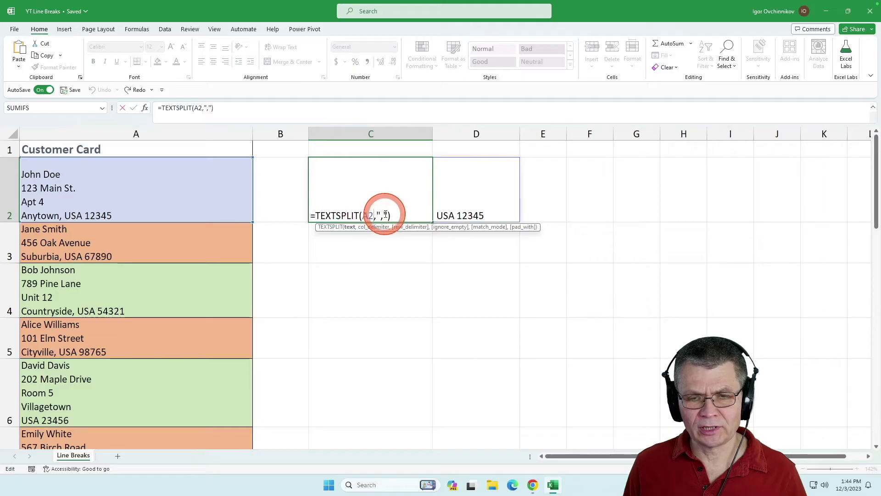
pyautogui.moveTo(376, 211); pyautogui.dragTo(389, 208)
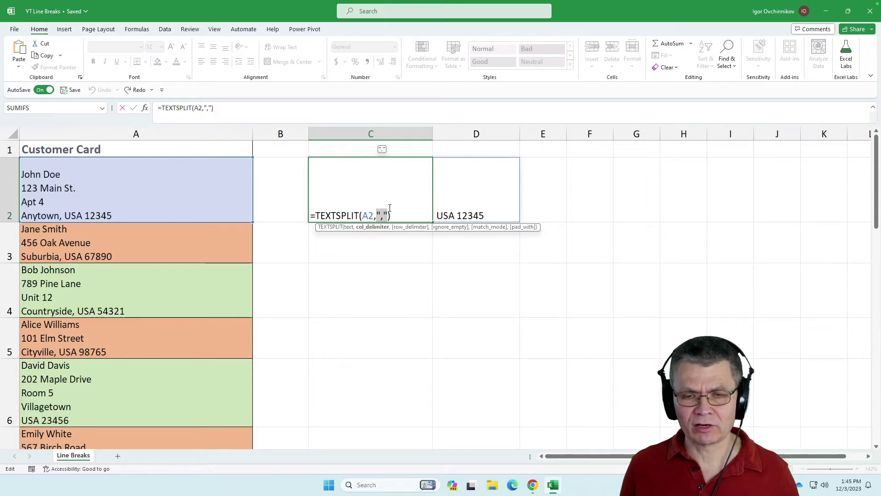
pyautogui.write('cha')
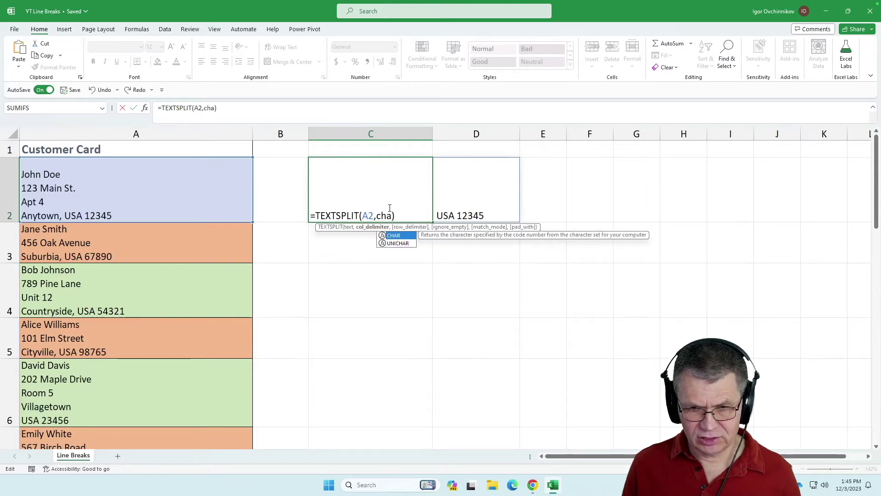
pyautogui.press('Tab')
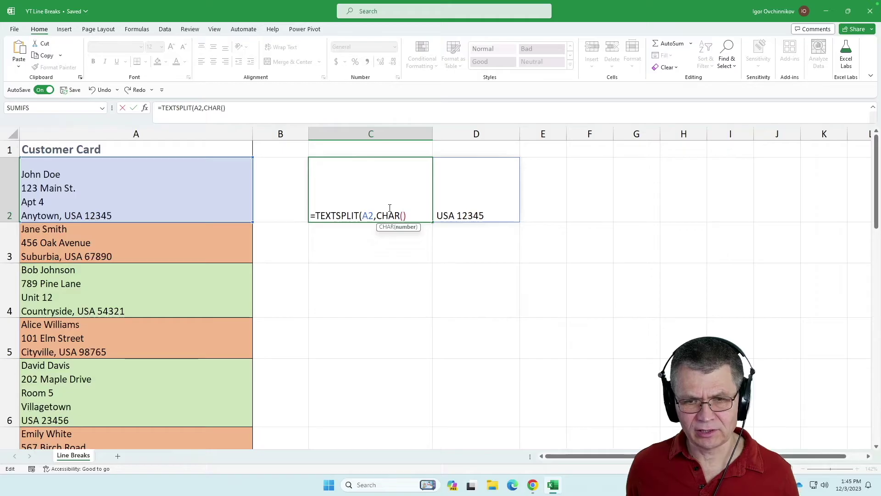
pyautogui.click(415, 230)
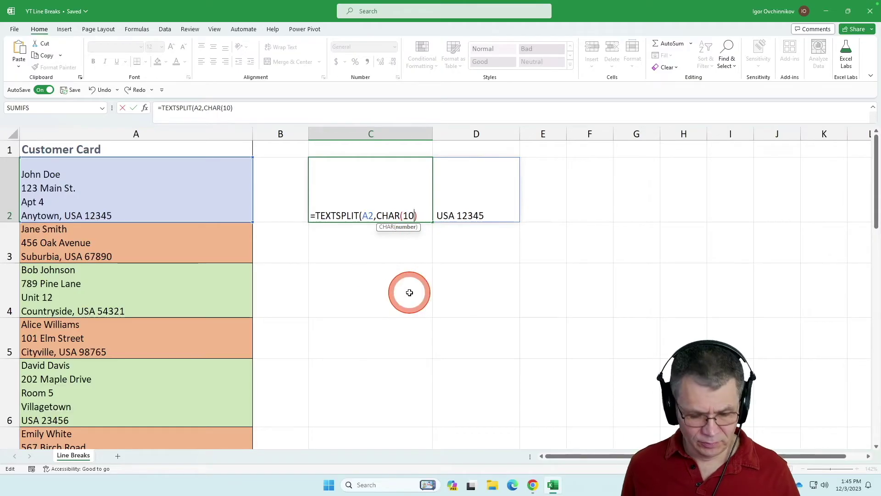
pyautogui.press('Return')
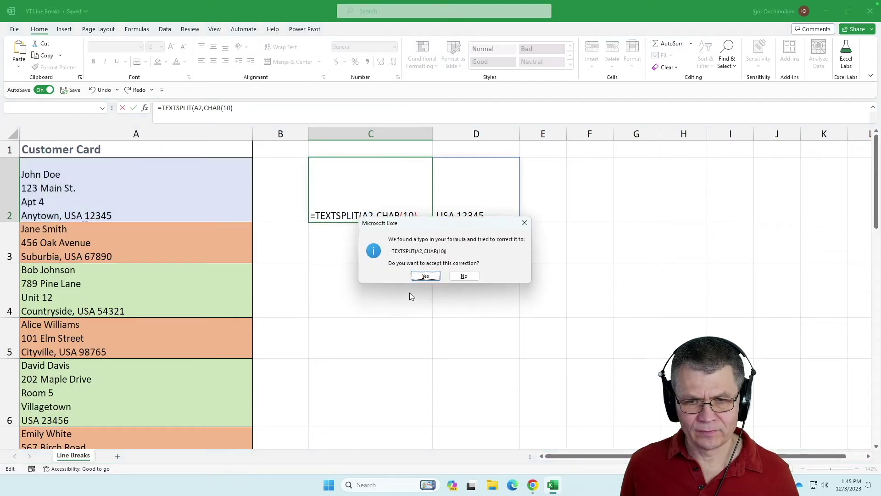
# Accept Excel's corrected CHAR(10) formula and widen columns F and C to fit.
pyautogui.click(424, 275)
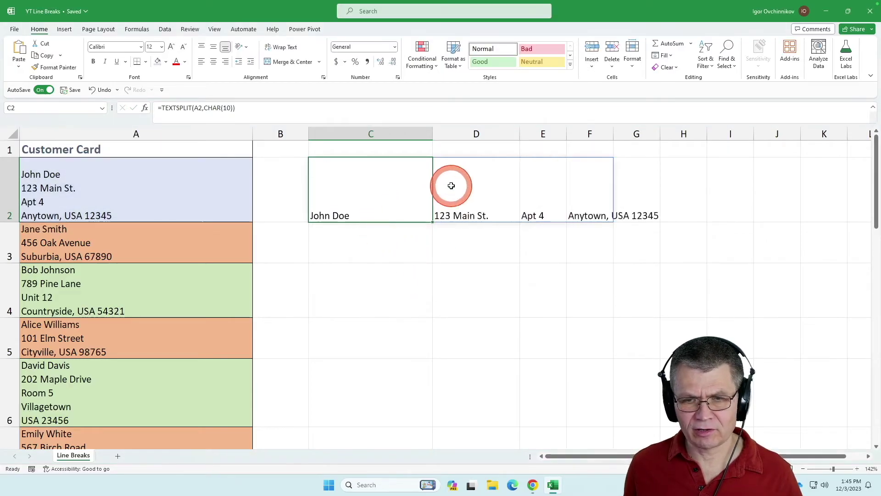
pyautogui.moveTo(614, 134); pyautogui.dragTo(705, 133)
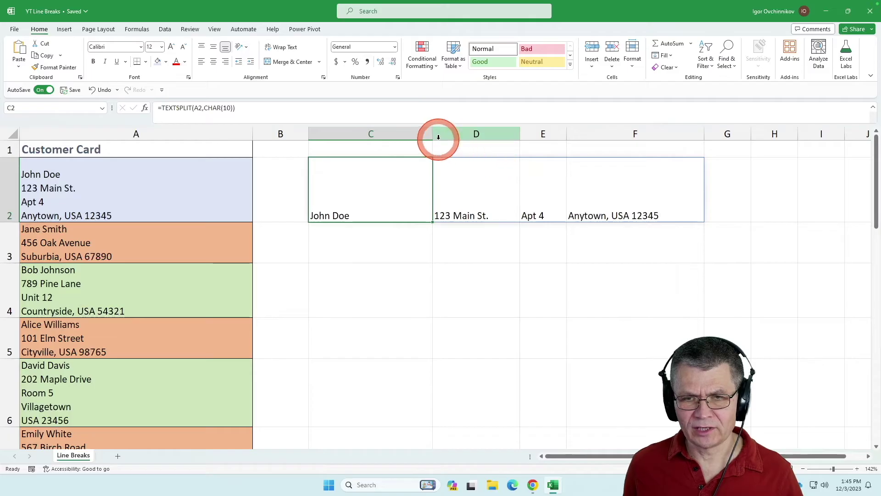
pyautogui.moveTo(434, 134); pyautogui.dragTo(455, 134)
# Compare with the card in A2, then fill C2's formula down to row 21.
pyautogui.click(172, 217)
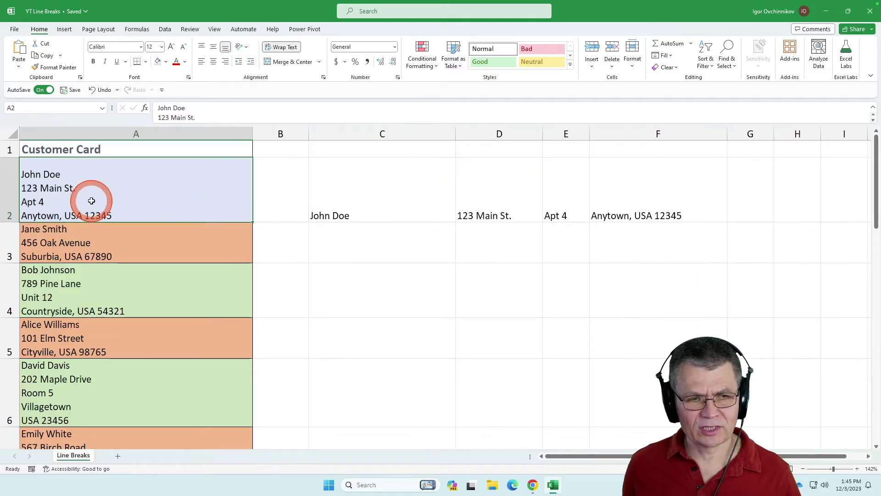
pyautogui.click(366, 202)
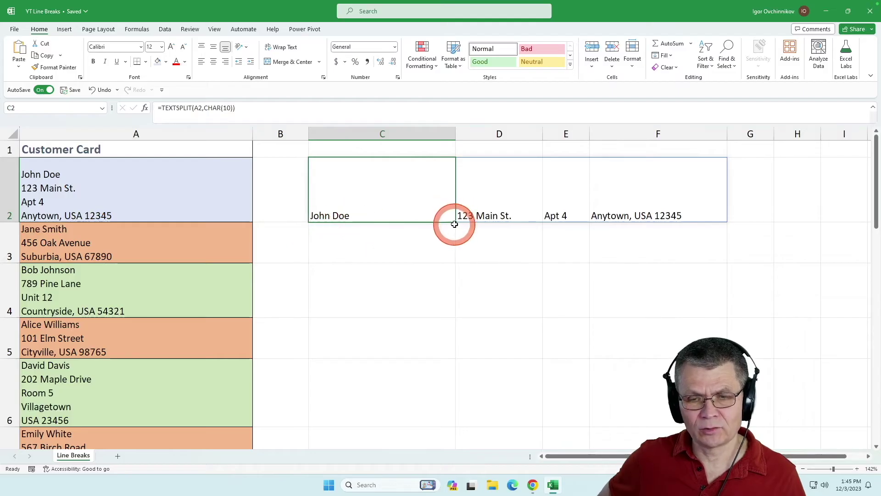
pyautogui.moveTo(457, 221); pyautogui.dragTo(460, 391)
# Verify the copied formula in C3 against C2 and the original card text in A2.
pyautogui.scroll(6, 460, 391)
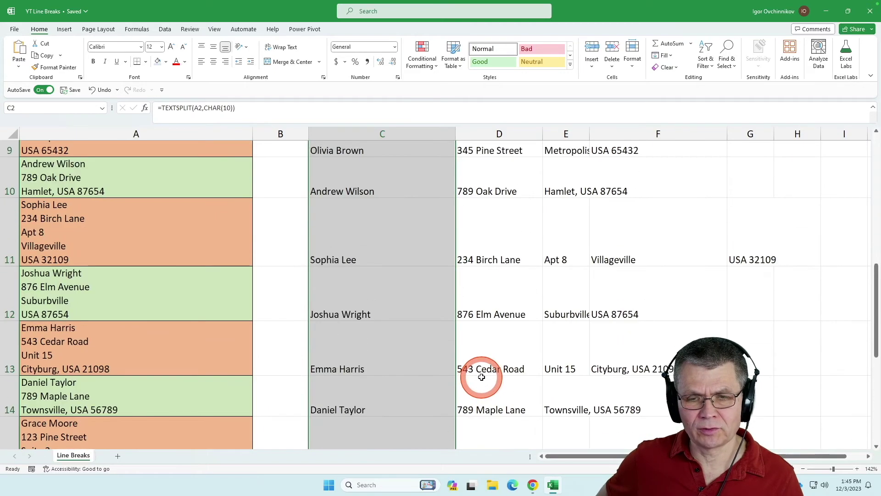
pyautogui.click(374, 198)
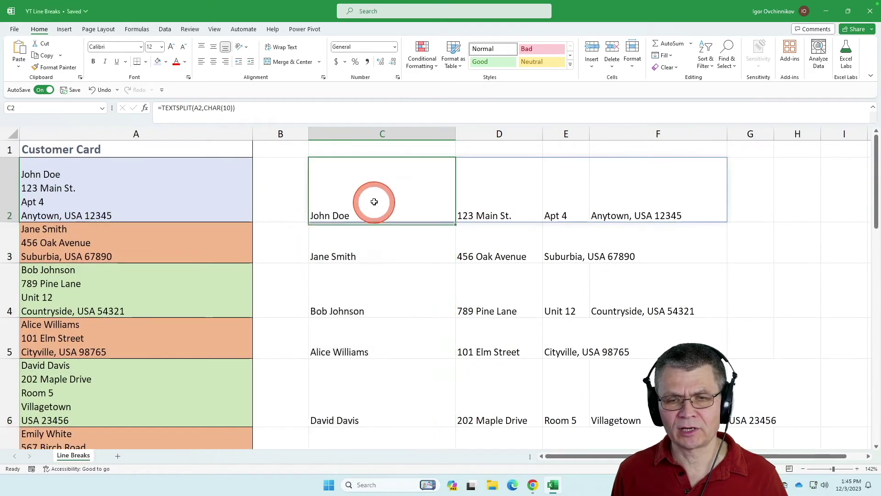
pyautogui.click(380, 238)
pyautogui.click(344, 201)
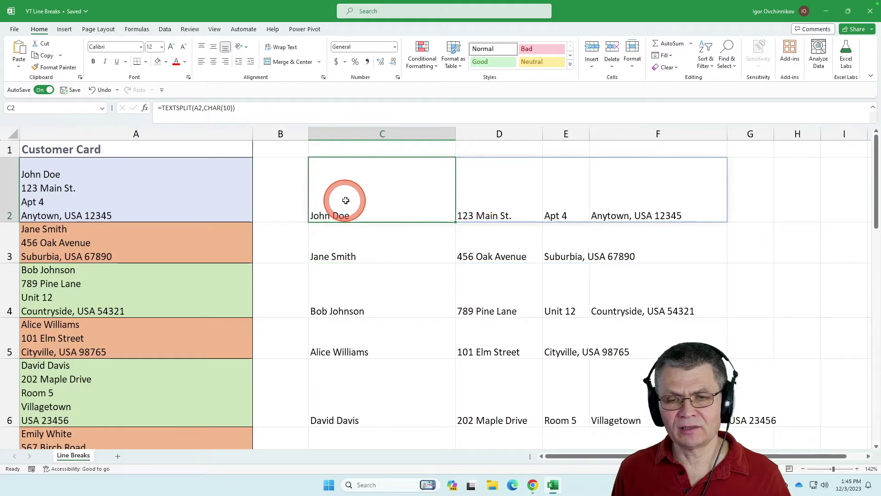
pyautogui.click(177, 207)
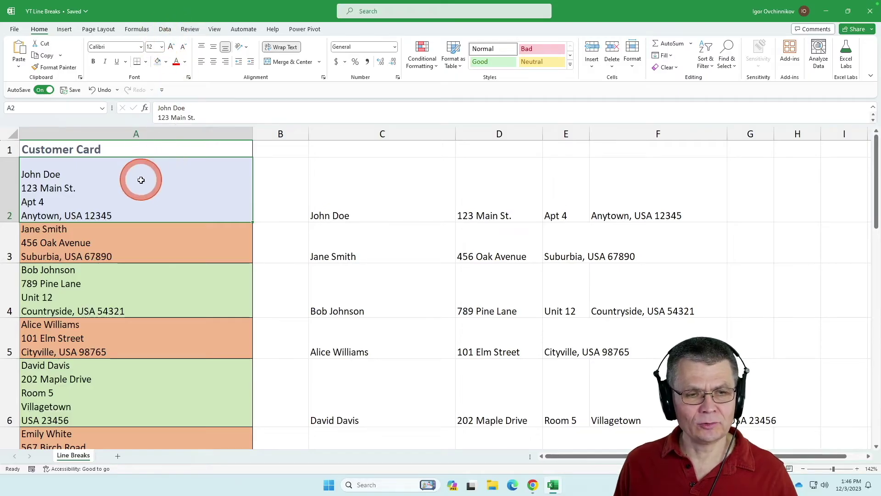
pyautogui.click(118, 235)
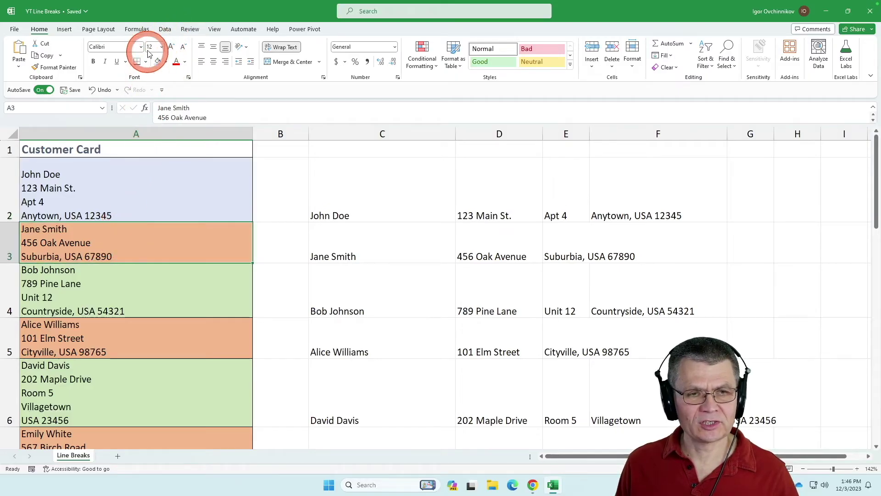
# Make A1:A21 a table with headers via Data > From Table/Range, opening Power Query.
pyautogui.click(164, 30)
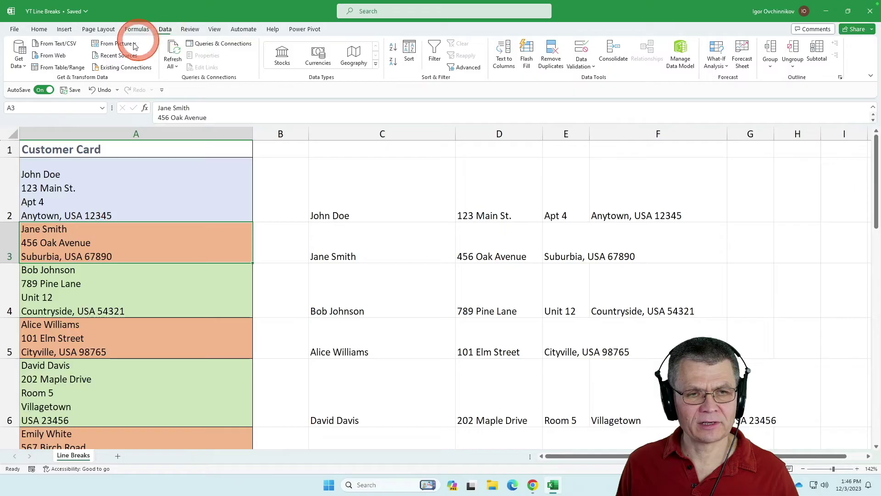
pyautogui.click(61, 68)
pyautogui.click(89, 214)
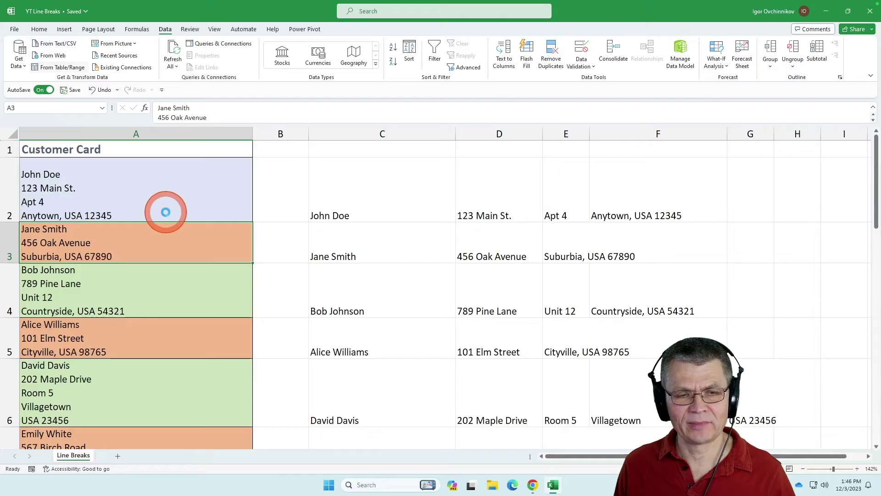
pyautogui.hotkey('ctrl', 't')
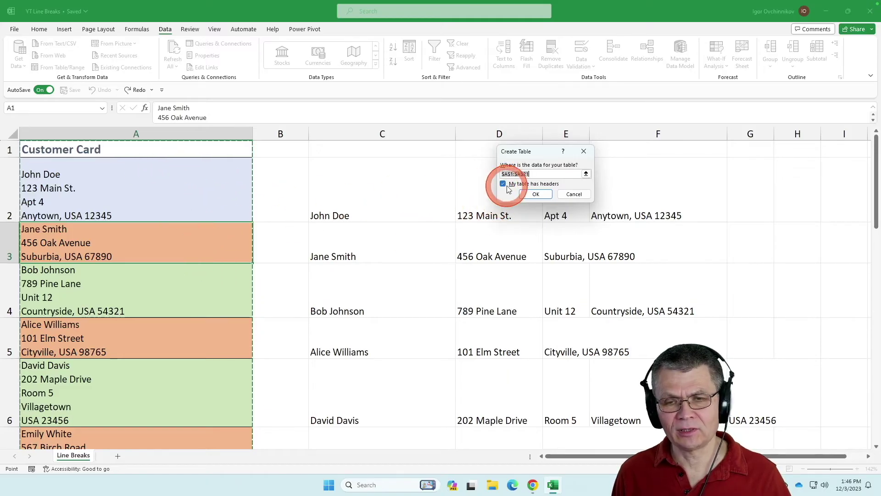
pyautogui.click(534, 193)
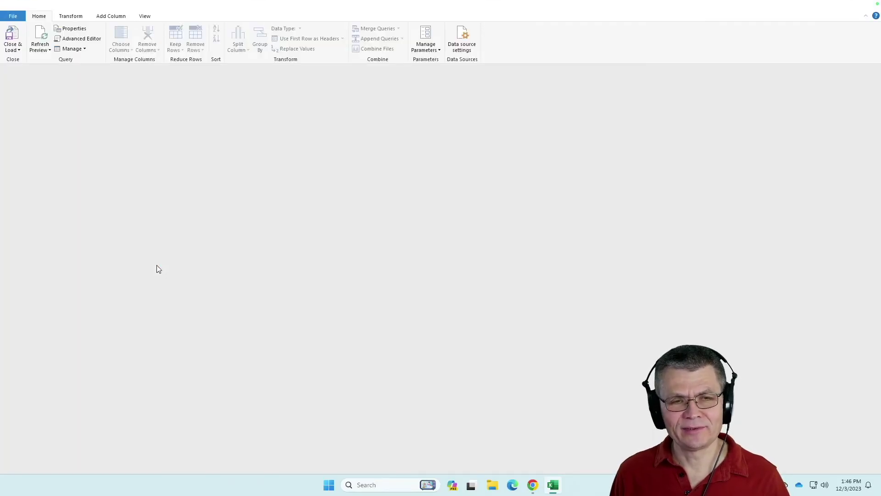
# Open Split Column > By Delimiter from the Customer Card column's shortcut menu.
pyautogui.click(250, 231)
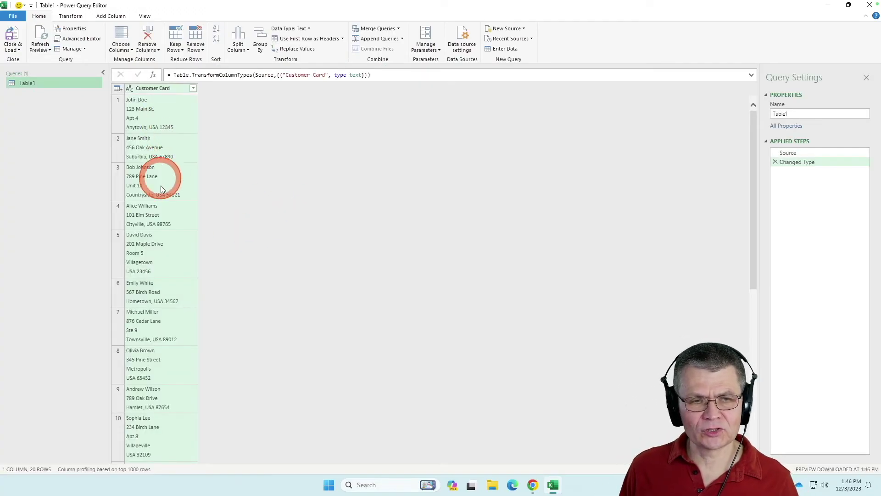
pyautogui.click(154, 89)
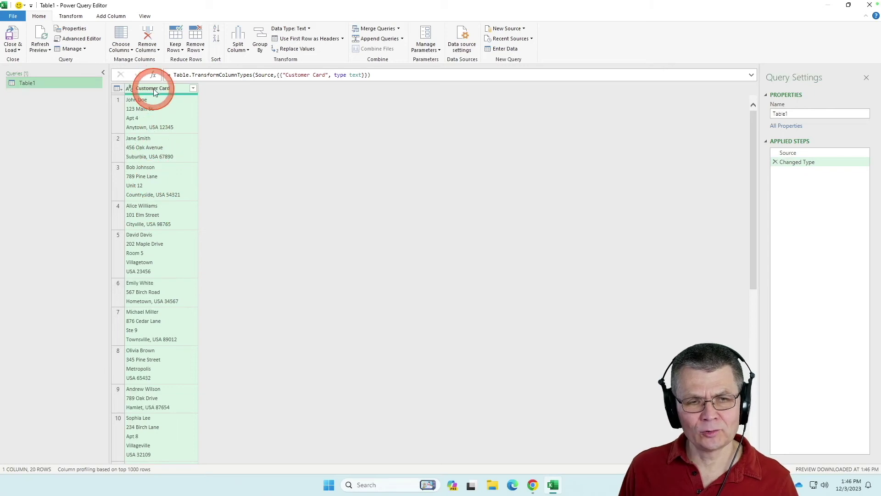
pyautogui.click(161, 125)
pyautogui.click(161, 91)
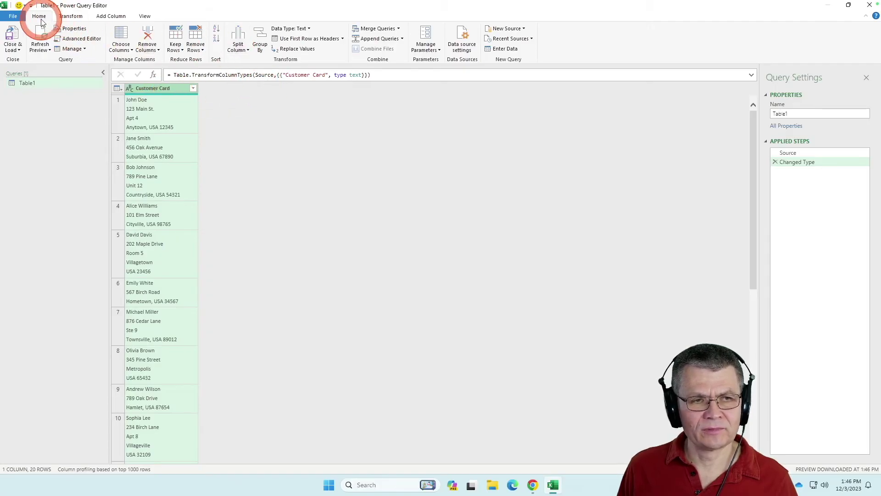
pyautogui.click(243, 52)
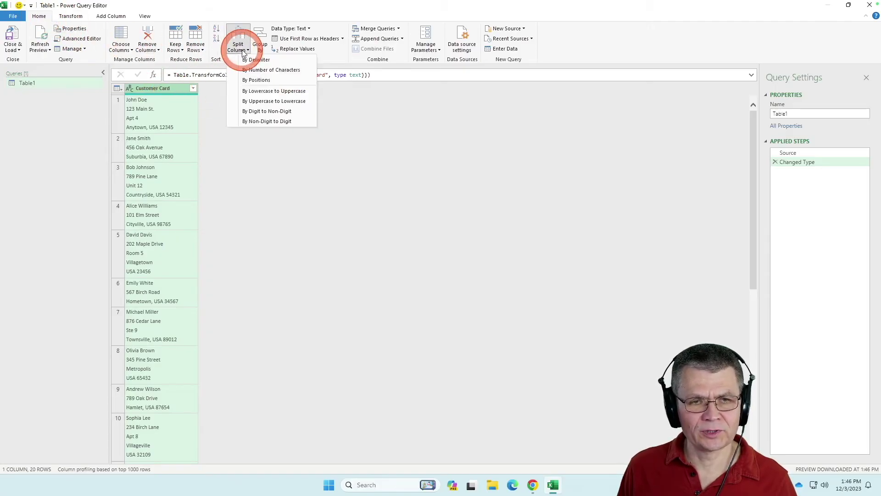
pyautogui.click(164, 90)
pyautogui.rightClick(169, 92)
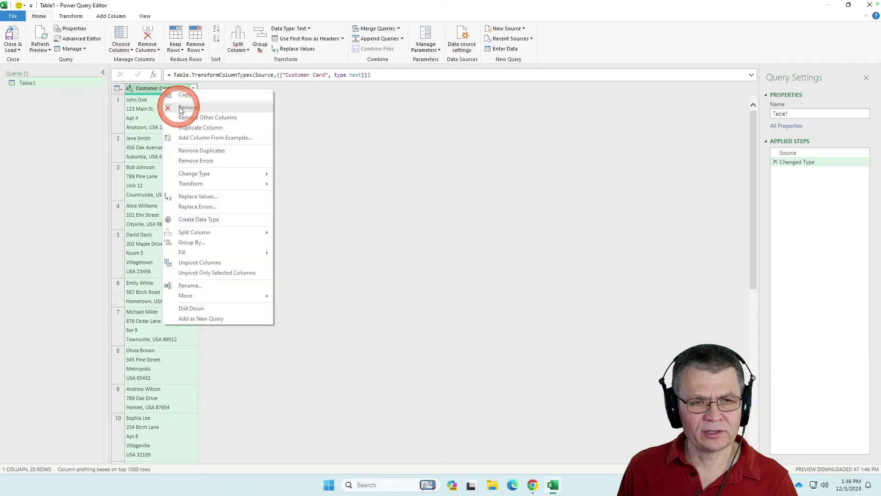
pyautogui.moveTo(211, 232)
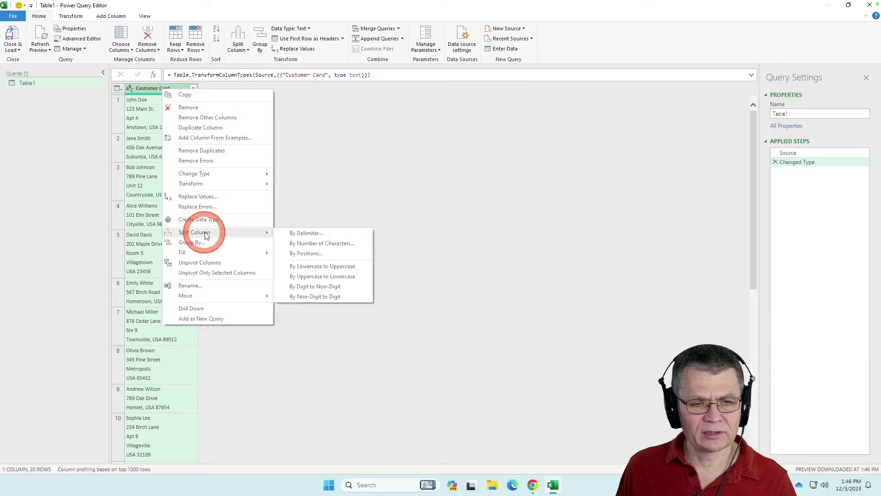
pyautogui.click(294, 234)
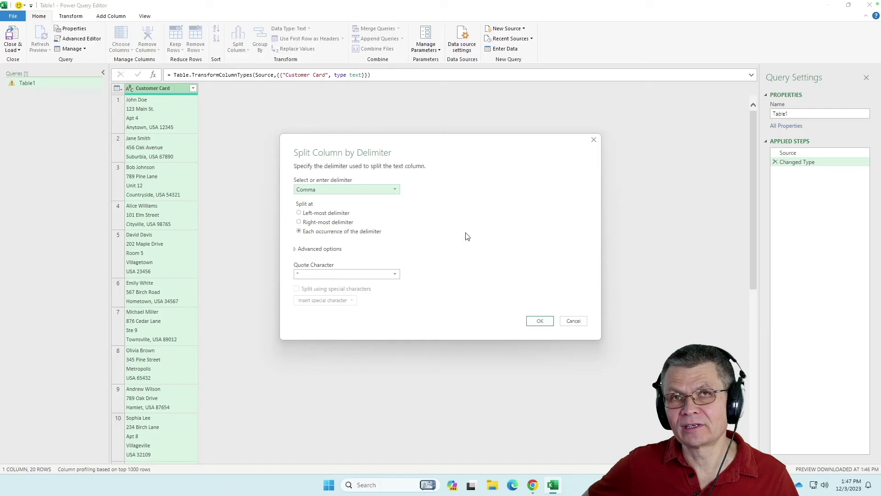
pyautogui.click(465, 235)
# Split Customer Card on a custom Line Feed delimiter into Customer Card.1 to Customer Card.5.
pyautogui.click(380, 220)
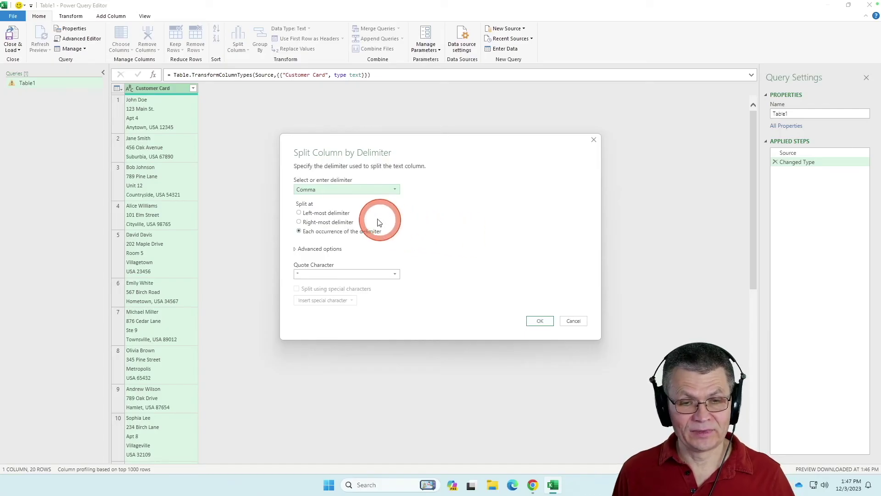
pyautogui.click(160, 115)
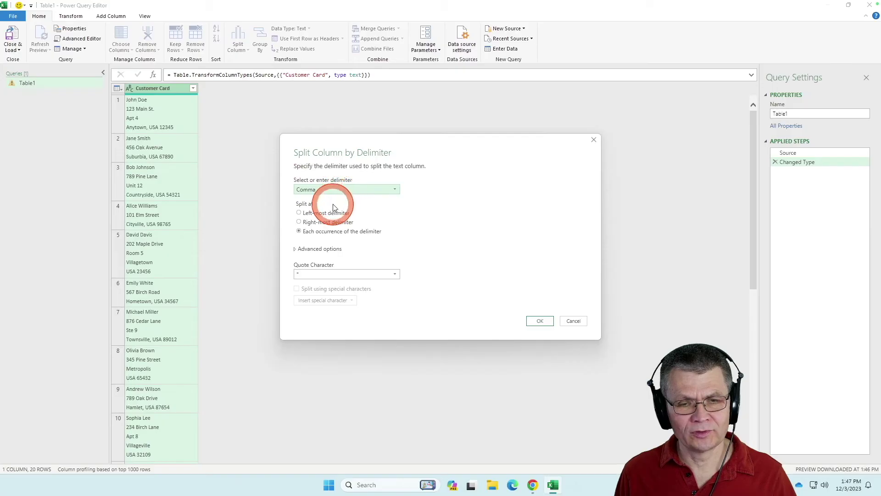
pyautogui.click(296, 250)
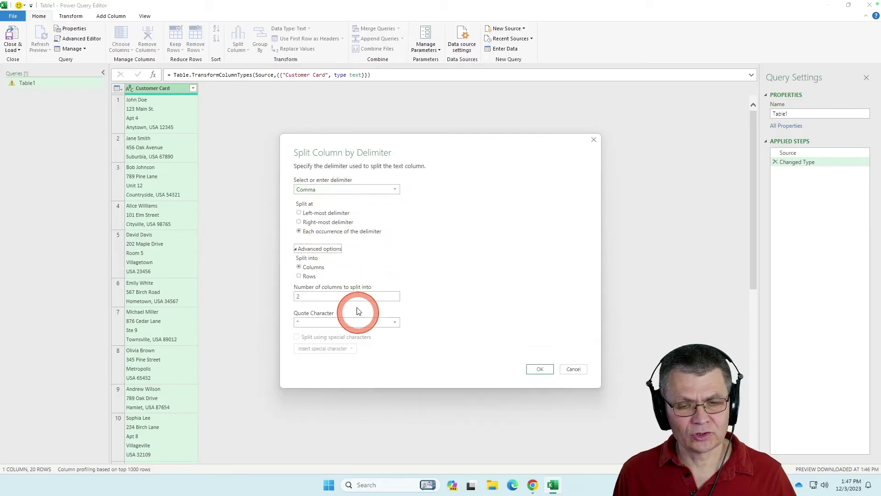
pyautogui.click(385, 195)
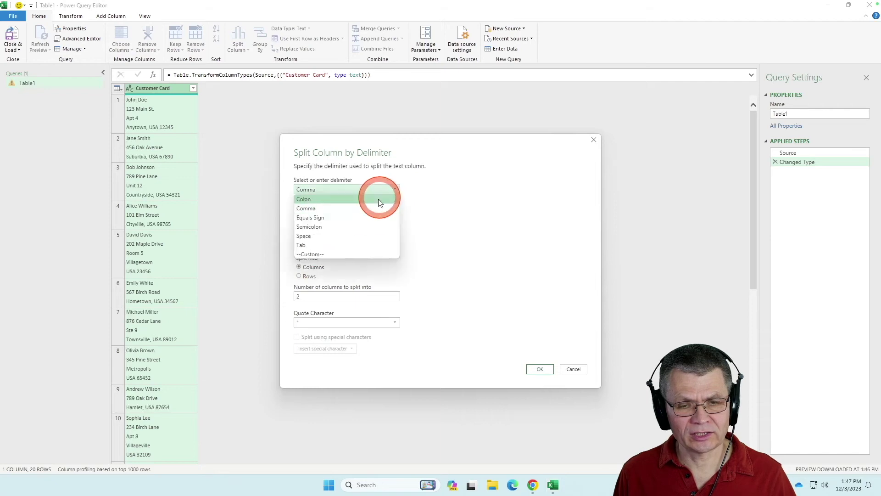
pyautogui.click(348, 257)
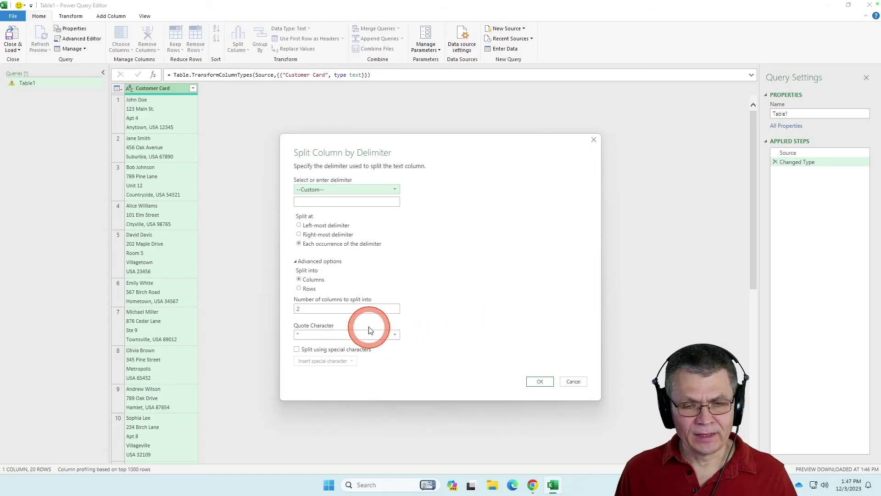
pyautogui.click(298, 351)
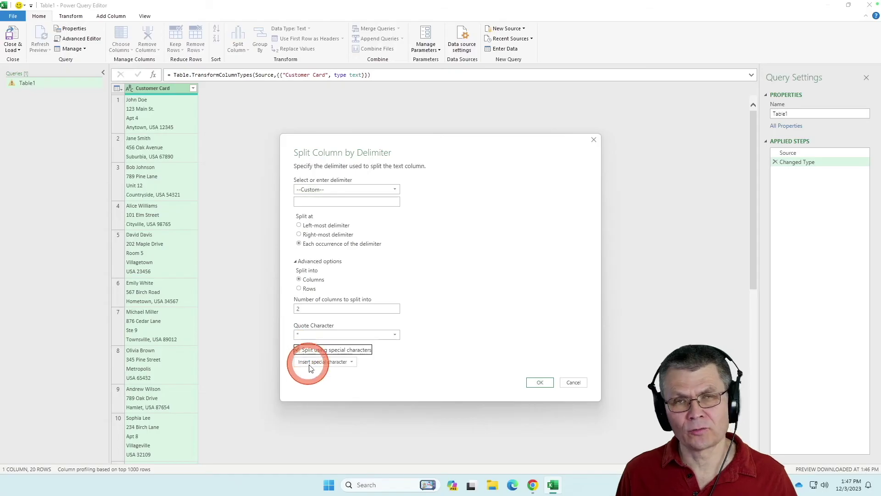
pyautogui.click(351, 362)
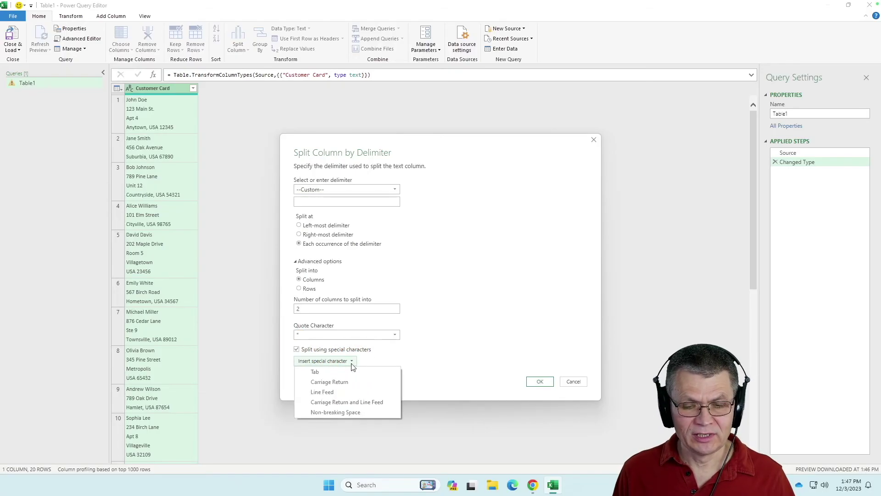
pyautogui.click(337, 392)
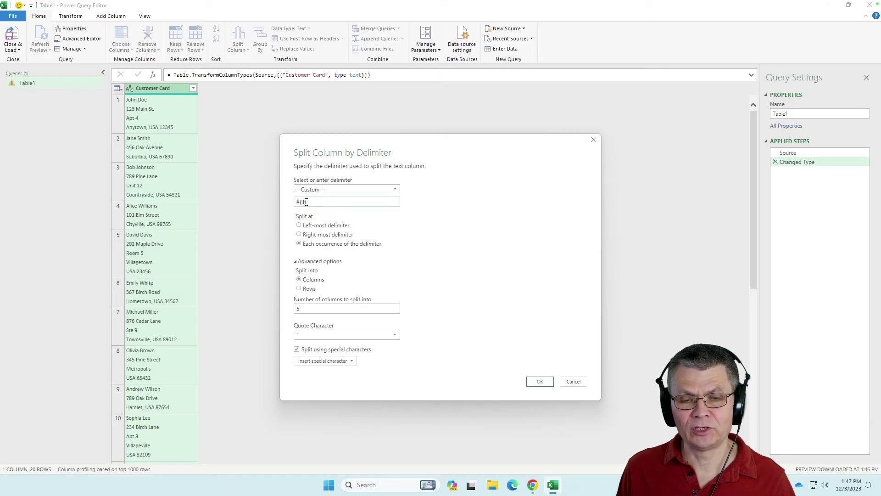
pyautogui.click(541, 381)
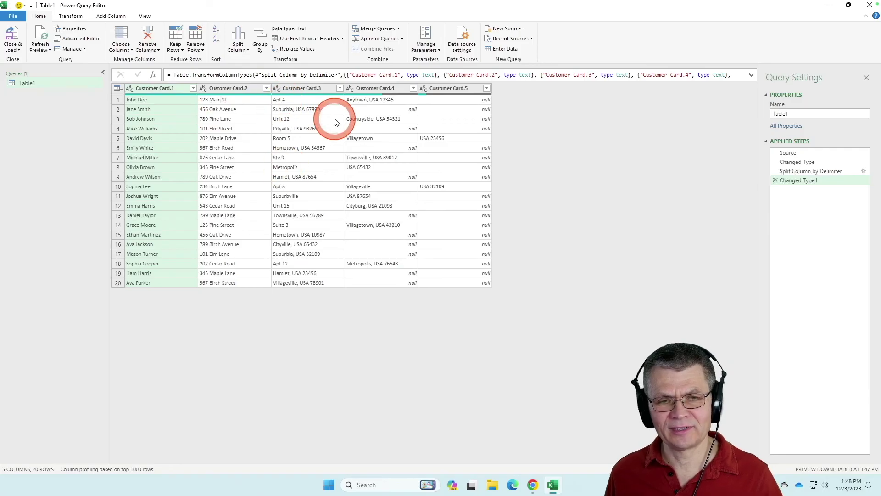
# Delete the Changed Type1 step and reopen the Split Column by Delimiter settings (#(lf) delimiter).
pyautogui.click(776, 181)
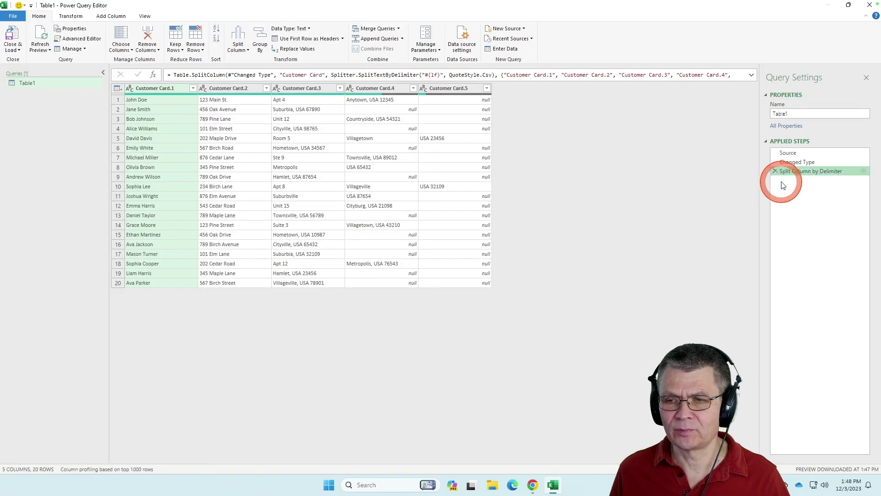
pyautogui.click(863, 172)
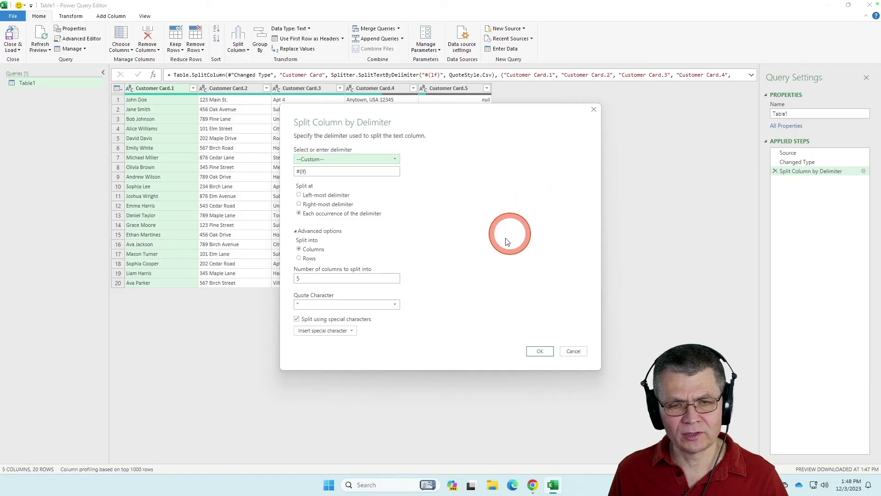
# Change the #(lf) delimiter split to Rows and check the resulting card-line rows.
pyautogui.click(307, 258)
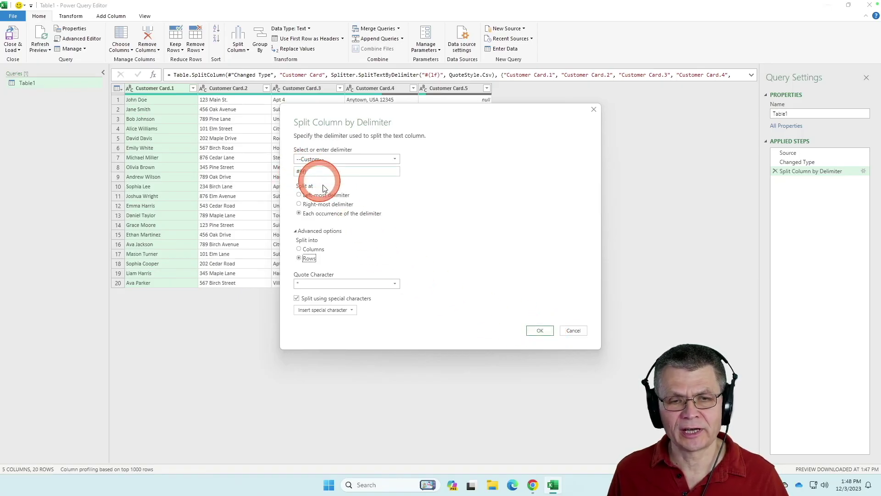
pyautogui.click(539, 331)
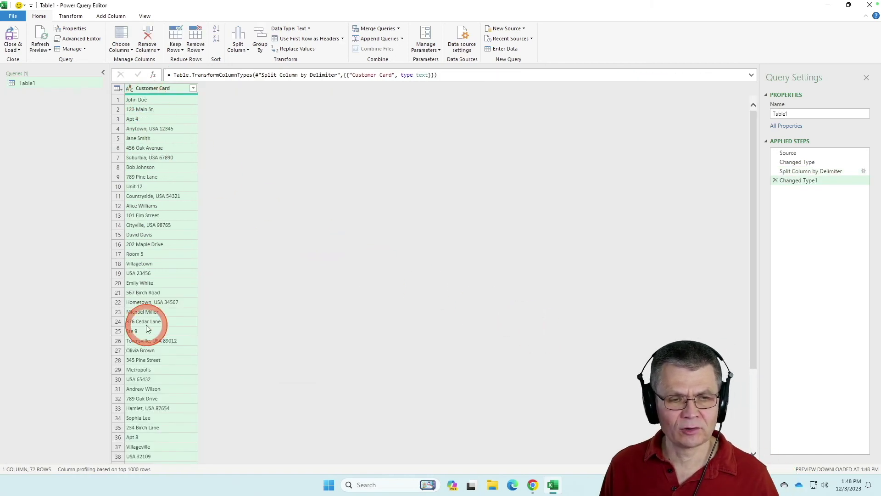
pyautogui.click(152, 109)
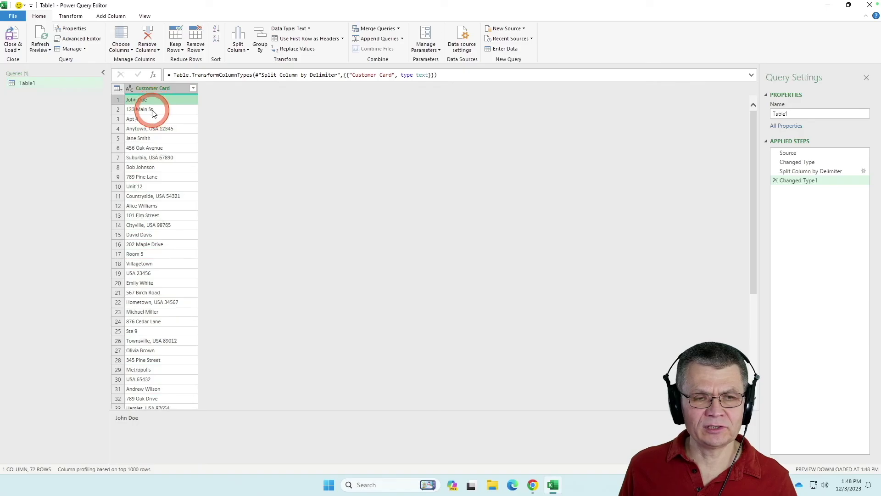
pyautogui.click(155, 129)
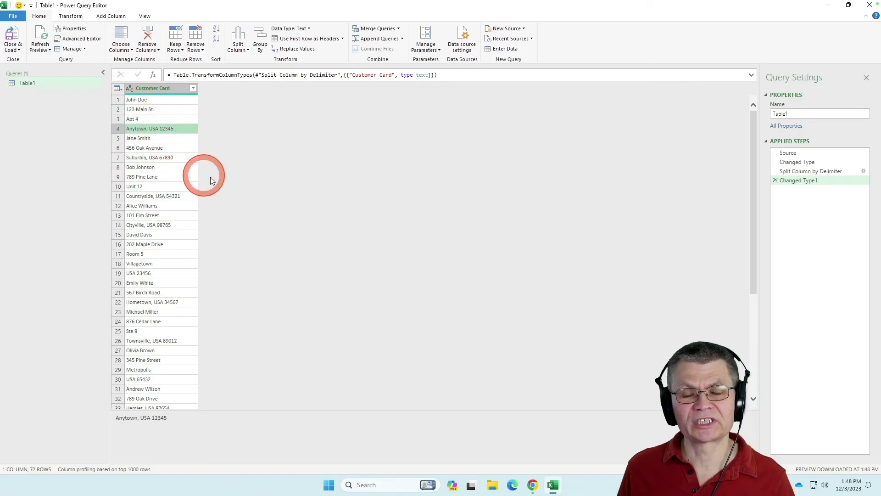
# Rename the query to 'Split into cells' and load it into the workbook with Close & Load.
pyautogui.doubleClick(785, 114)
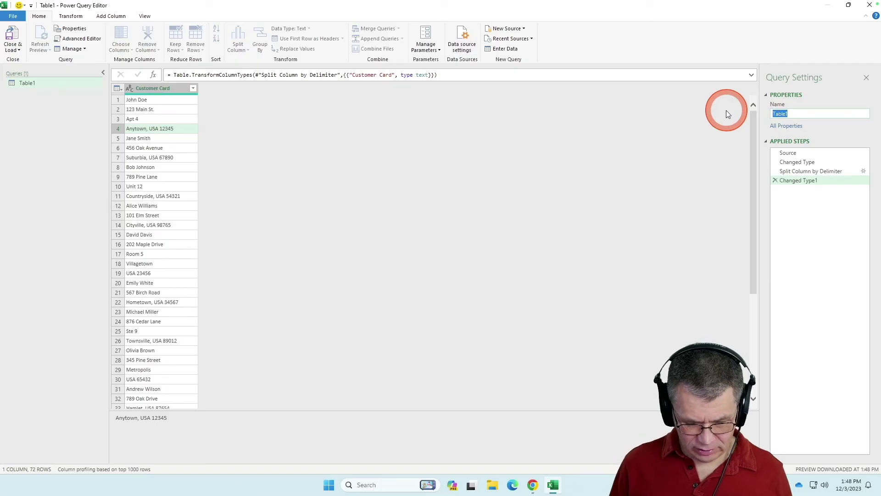
pyautogui.write('Split into cells')
pyautogui.press('Return')
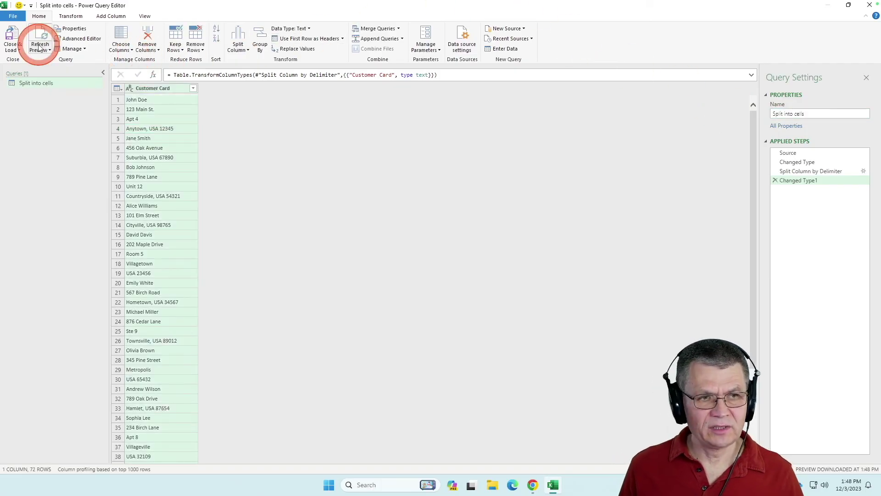
pyautogui.click(10, 41)
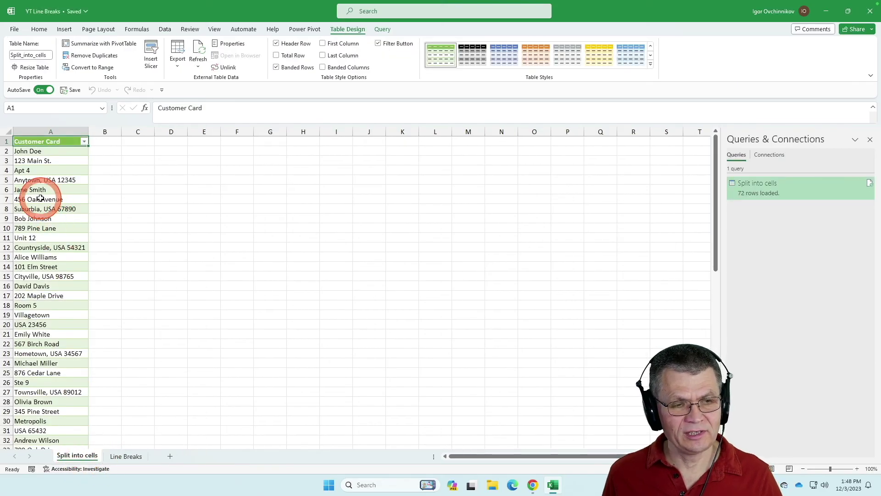
# Check the first card's lines in column A of the Split into cells table, one line per cell.
pyautogui.click(52, 151)
pyautogui.click(58, 162)
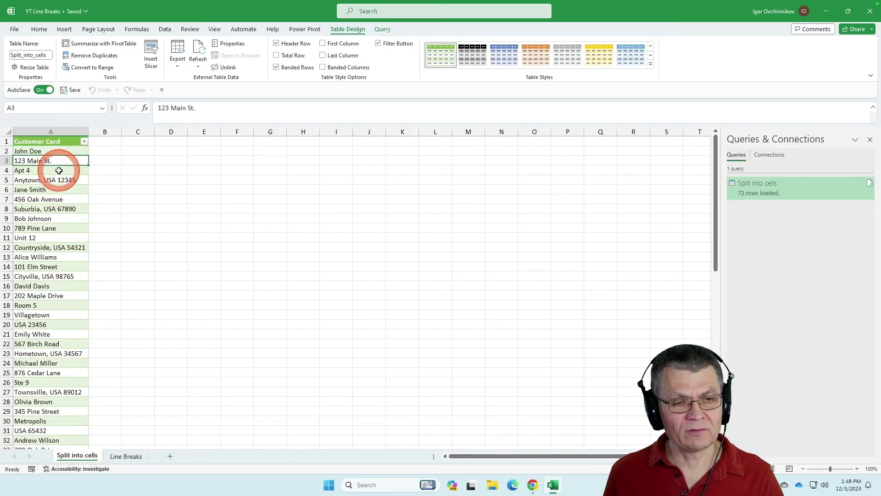
pyautogui.click(61, 171)
pyautogui.click(60, 181)
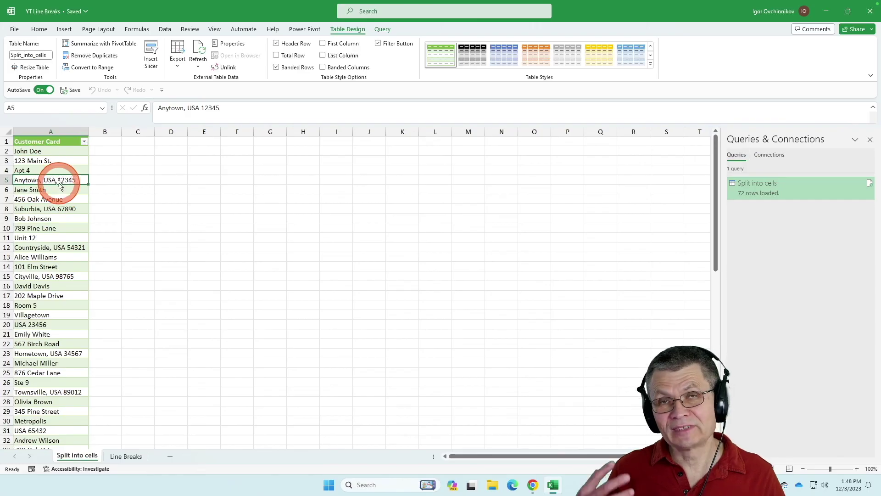
pyautogui.click(66, 179)
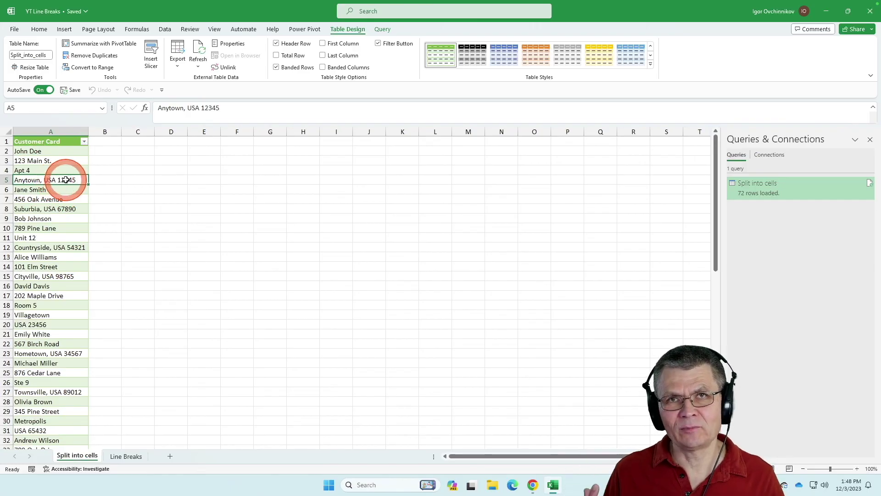
pyautogui.click(51, 151)
pyautogui.click(55, 160)
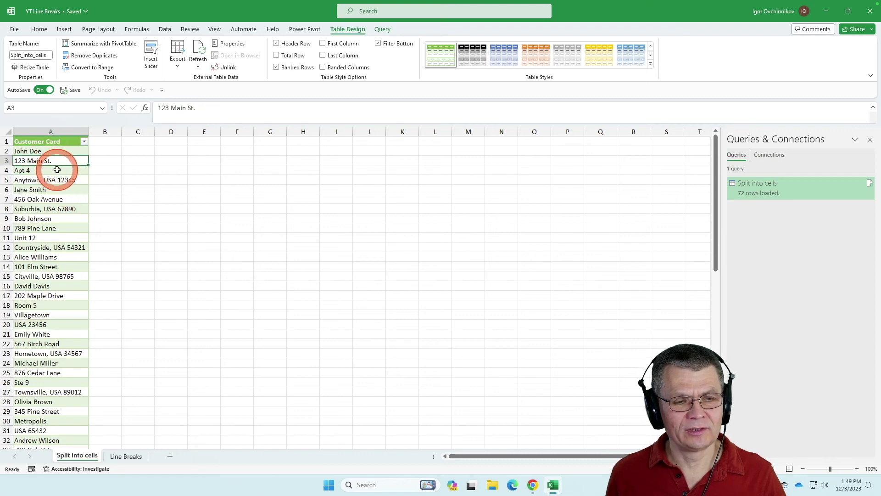
pyautogui.click(57, 170)
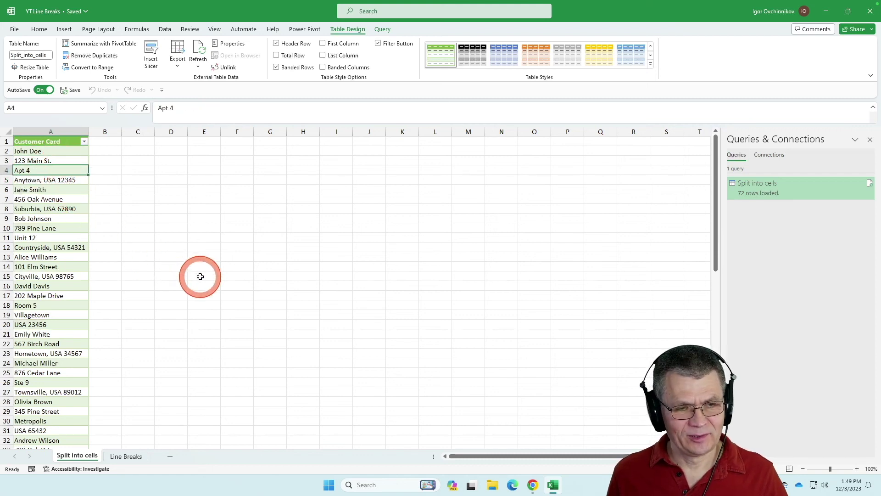